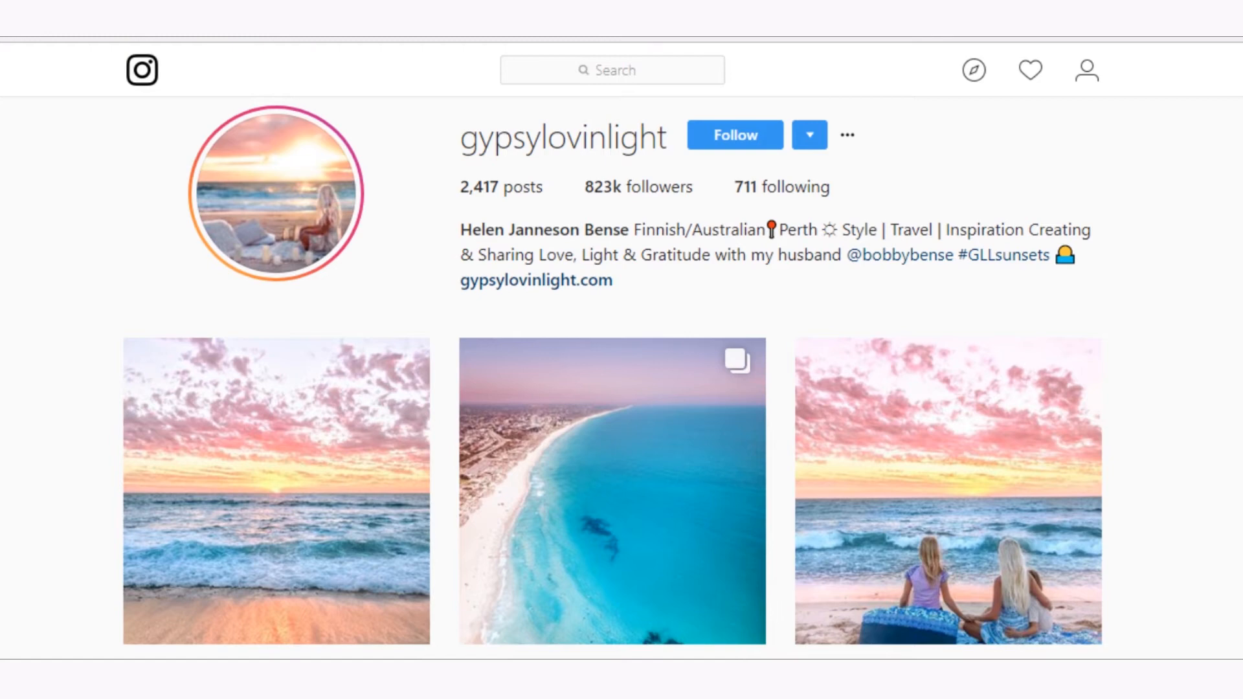
- Look through the travel profile's beach and sunset photos to study their pink and teal colour style
{"action": "scroll", "coordinate": [612, 379], "scroll_direction": "down", "scroll_amount": 14}
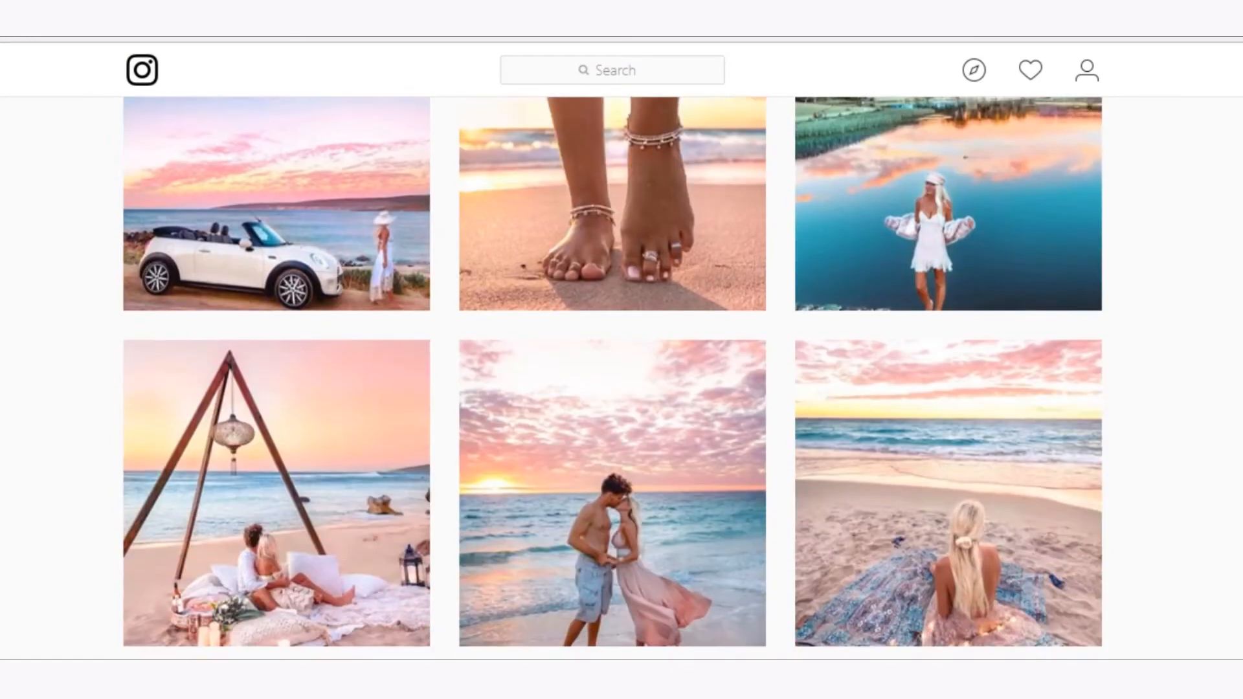
{"action": "scroll", "coordinate": [613, 378], "scroll_direction": "down", "scroll_amount": 10}
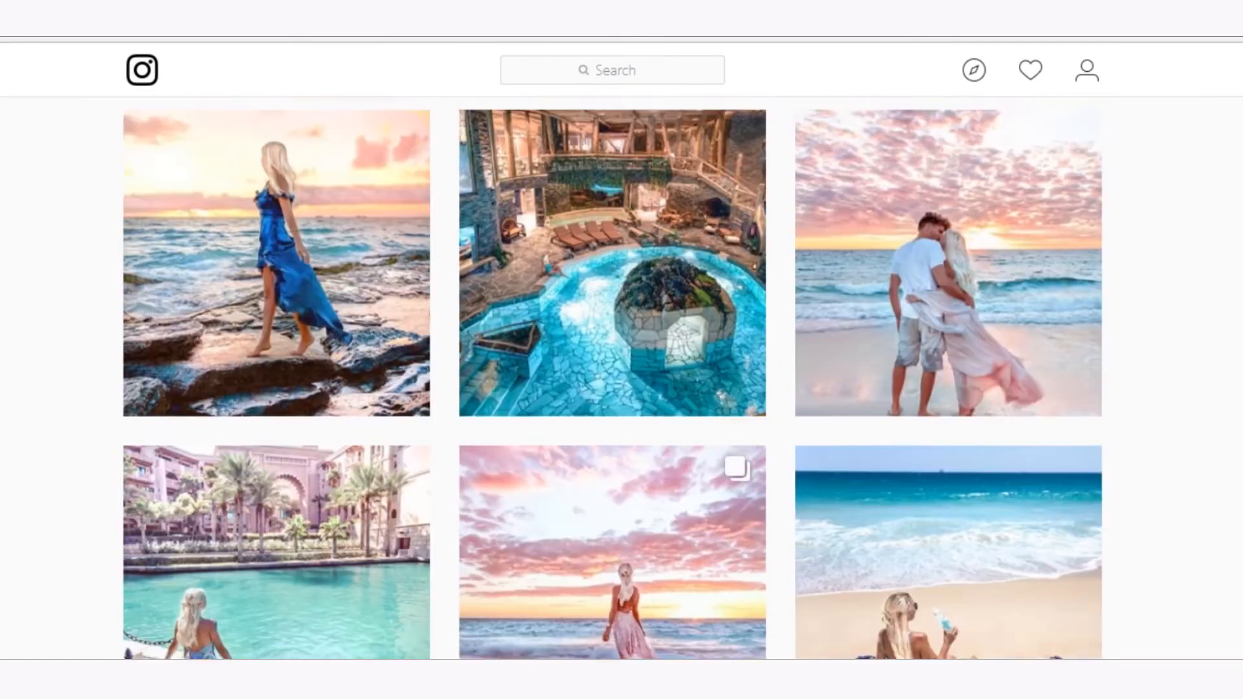
{"action": "scroll", "coordinate": [612, 378], "scroll_direction": "down", "scroll_amount": 12}
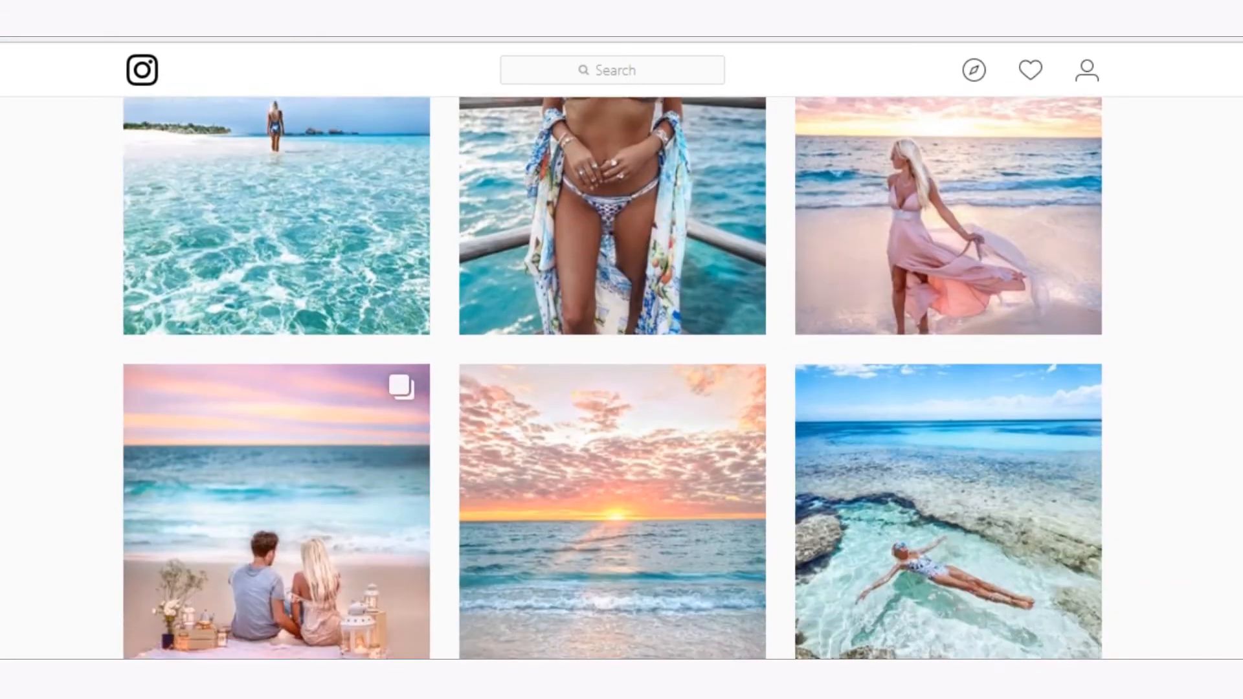
{"action": "scroll", "coordinate": [613, 379], "scroll_direction": "down", "scroll_amount": 13}
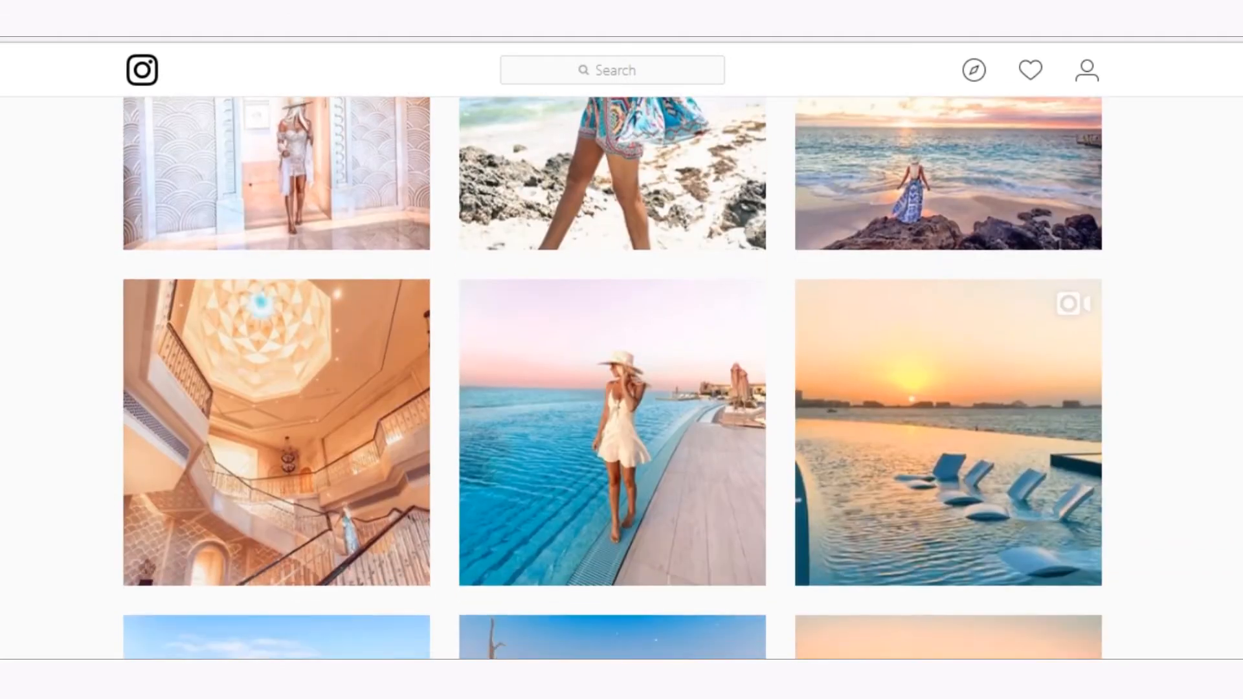
{"action": "scroll", "coordinate": [612, 378], "scroll_direction": "down", "scroll_amount": 13}
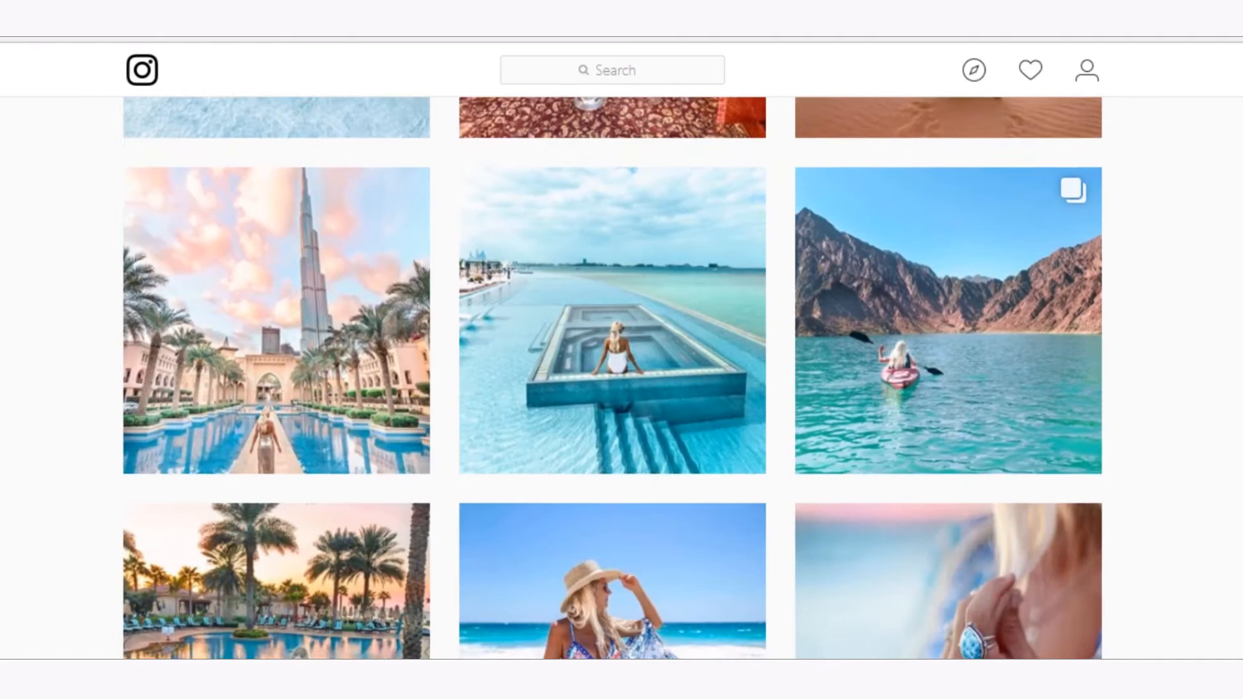
{"action": "scroll", "coordinate": [613, 379], "scroll_direction": "down", "scroll_amount": 12}
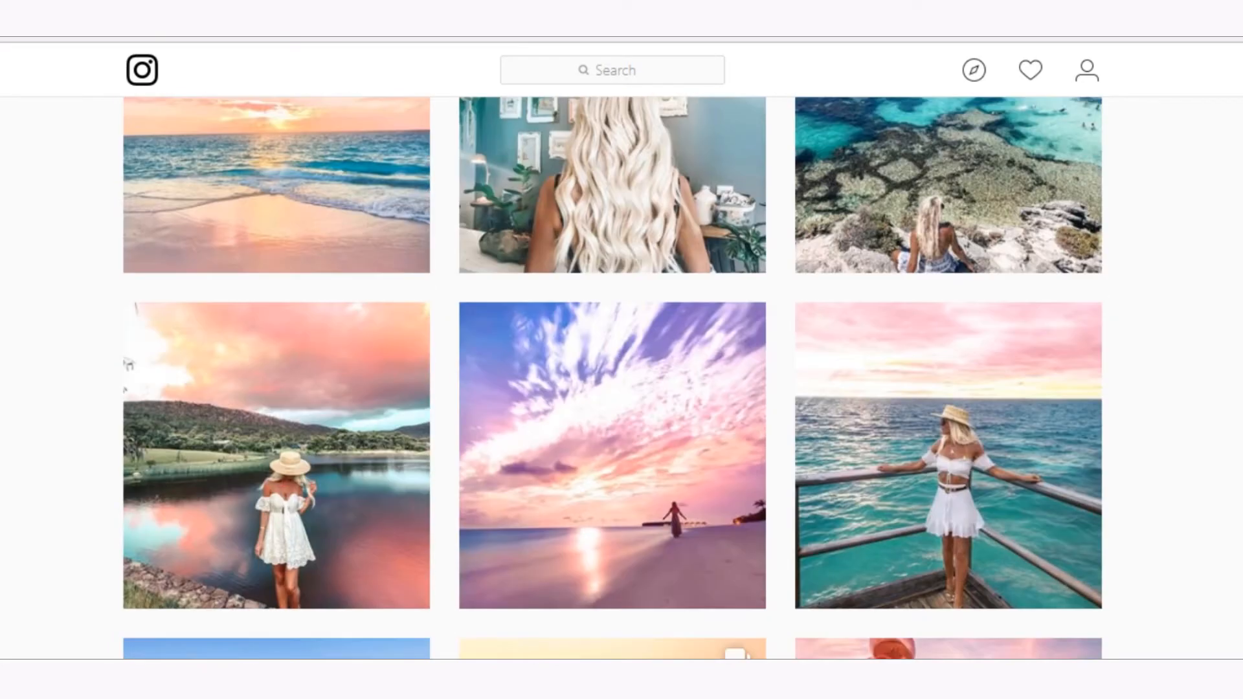
{"action": "scroll", "coordinate": [613, 379], "scroll_direction": "down", "scroll_amount": 8}
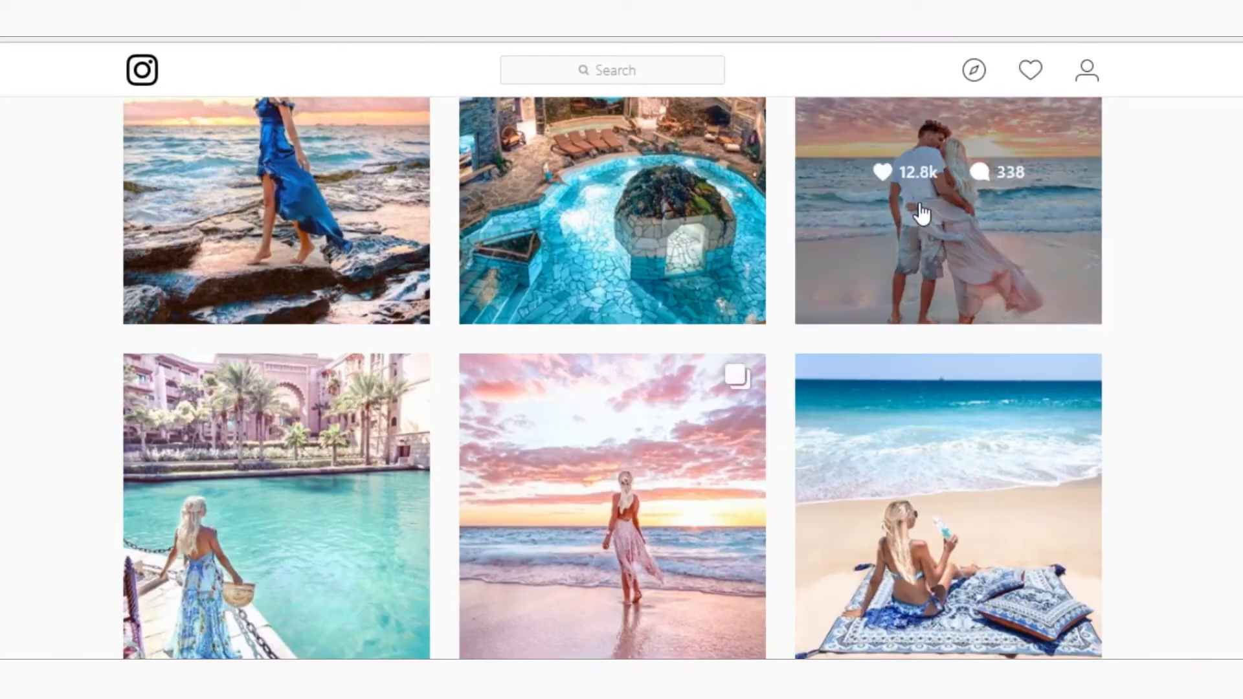
{"action": "left_click", "coordinate": [918, 201]}
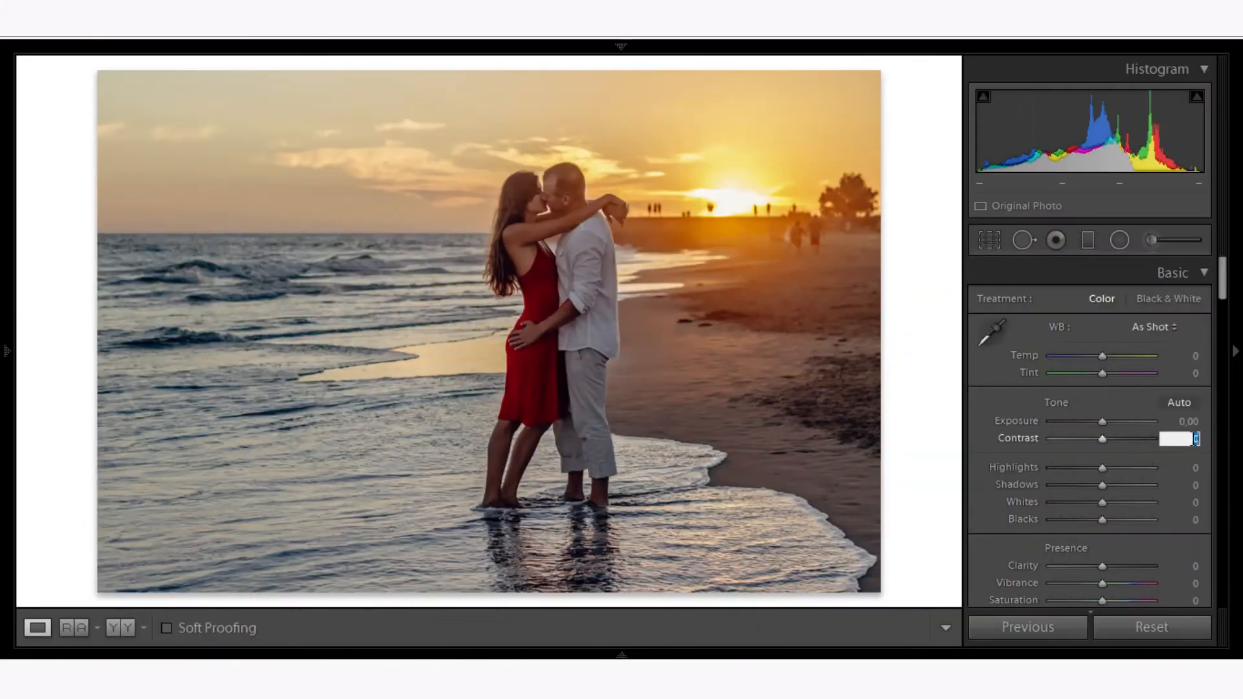
- Set the photo's Contrast to -29, Highlights to +52 and Shadows to +96
{"action": "type", "text": "-29"}
{"action": "left_click", "coordinate": [1185, 468]}
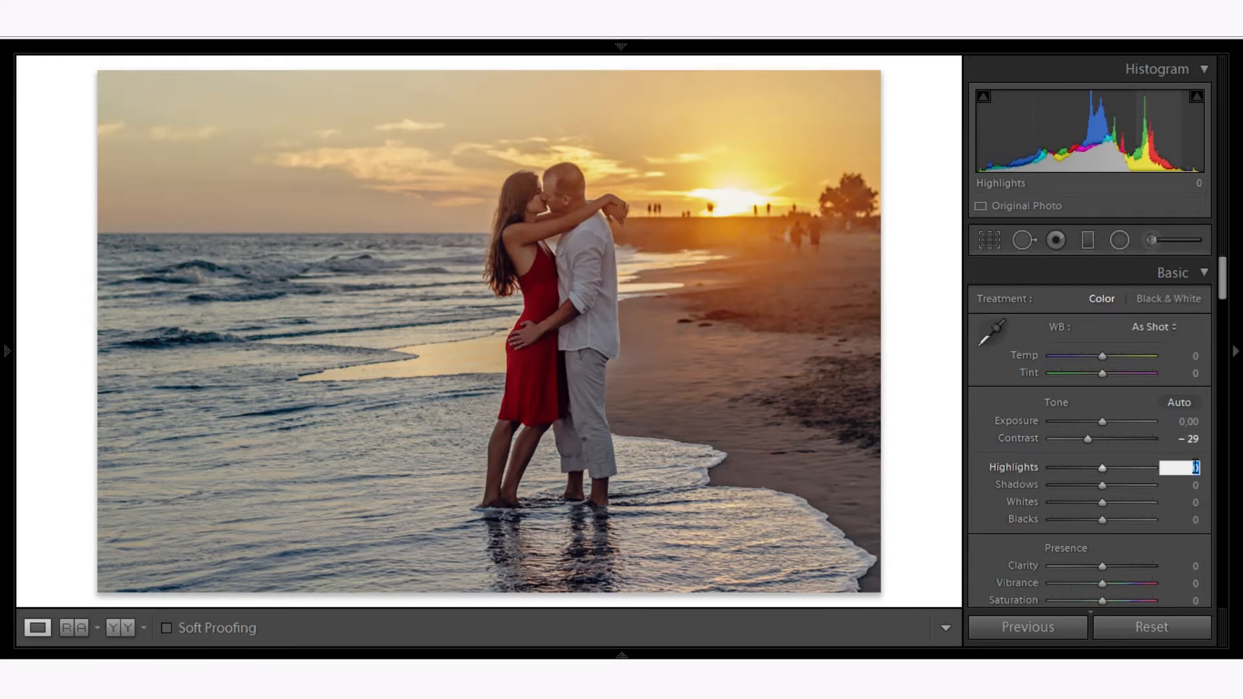
{"action": "type", "text": "52"}
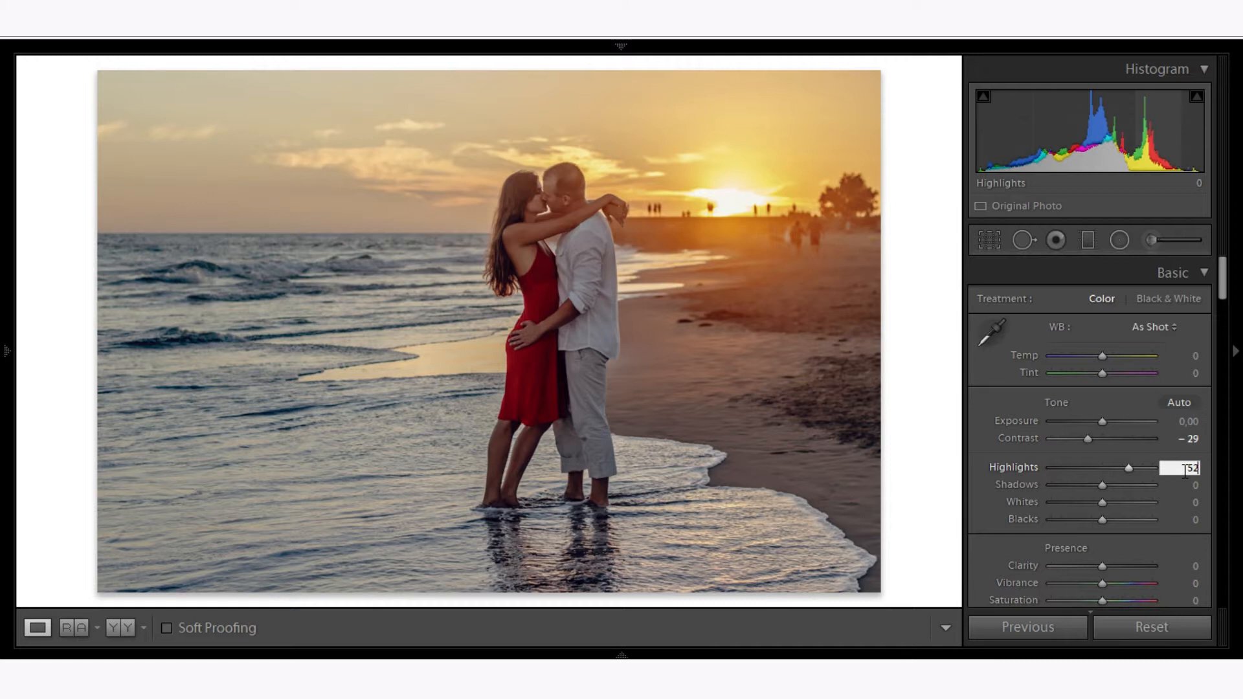
{"action": "left_click", "coordinate": [1193, 483]}
{"action": "type", "text": "96"}
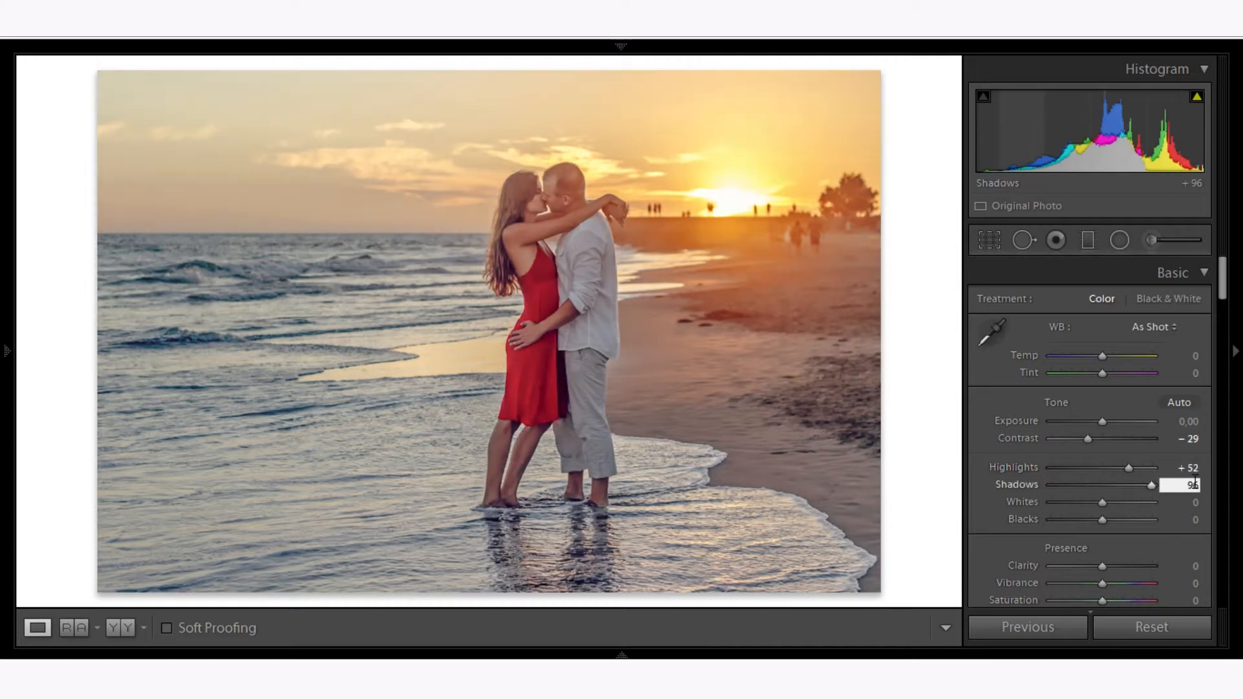
- Set the Whites to -4 and the Blacks to +100
{"action": "left_click", "coordinate": [1196, 502]}
{"action": "type", "text": "-4"}
{"action": "left_click", "coordinate": [1195, 519]}
{"action": "type", "text": "1"}
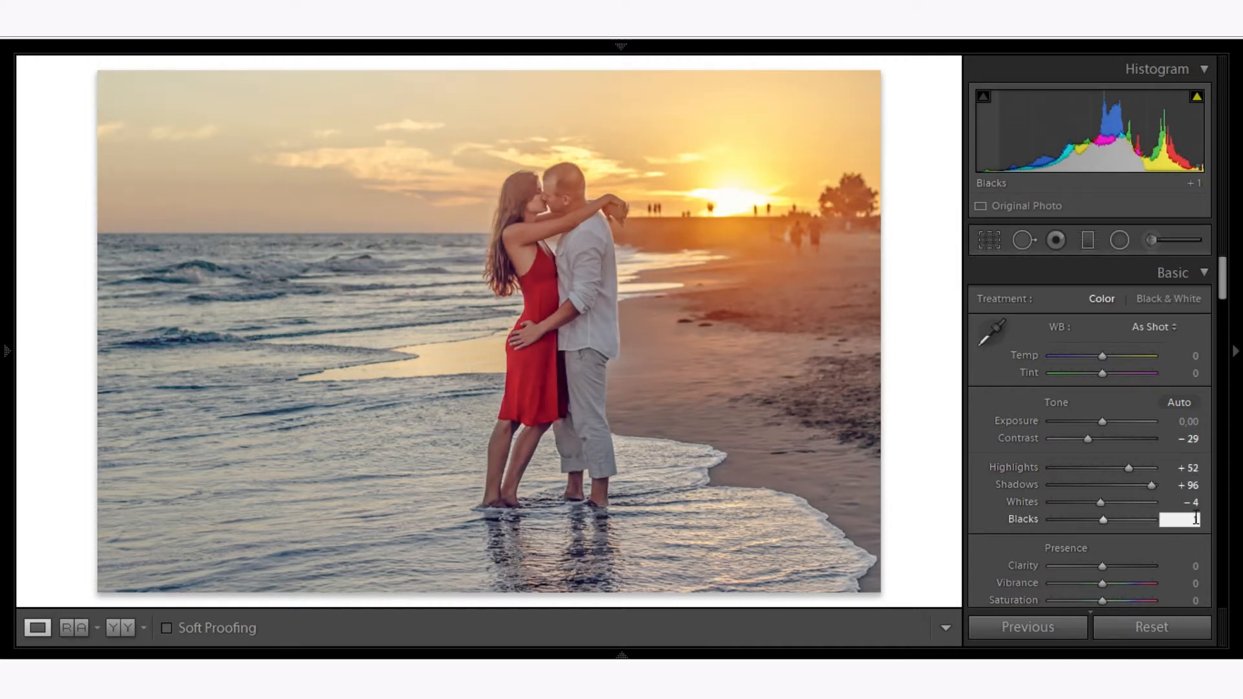
{"action": "type", "text": "00"}
- Set the presence values to Clarity +25, Vibrance +24 and Saturation -13
{"action": "scroll", "coordinate": [1195, 518], "scroll_direction": "down", "scroll_amount": 3}
{"action": "left_click", "coordinate": [1196, 399]}
{"action": "type", "text": "25"}
{"action": "left_click", "coordinate": [1195, 416]}
{"action": "type", "text": "24"}
{"action": "left_click", "coordinate": [1196, 433]}
{"action": "type", "text": "-13"}
- Shape the RGB tone curve into a faded S: lifted black point, lowered white point, a shadow point at about 19/18 % and raised highlights
{"action": "scroll", "coordinate": [1224, 322], "scroll_direction": "down", "scroll_amount": 3}
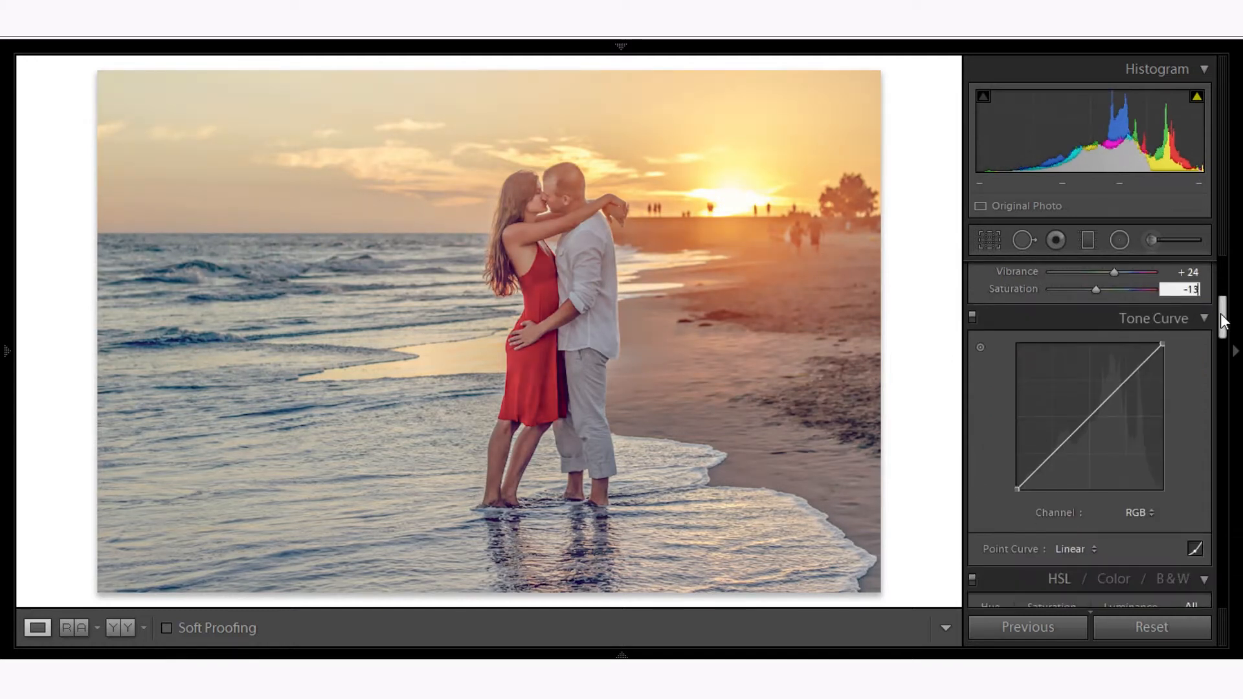
{"action": "left_click_drag", "start_coordinate": [1221, 314], "coordinate": [1220, 319]}
{"action": "left_click_drag", "start_coordinate": [1016, 453], "coordinate": [1016, 440]}
{"action": "left_click_drag", "start_coordinate": [1163, 308], "coordinate": [1163, 317]}
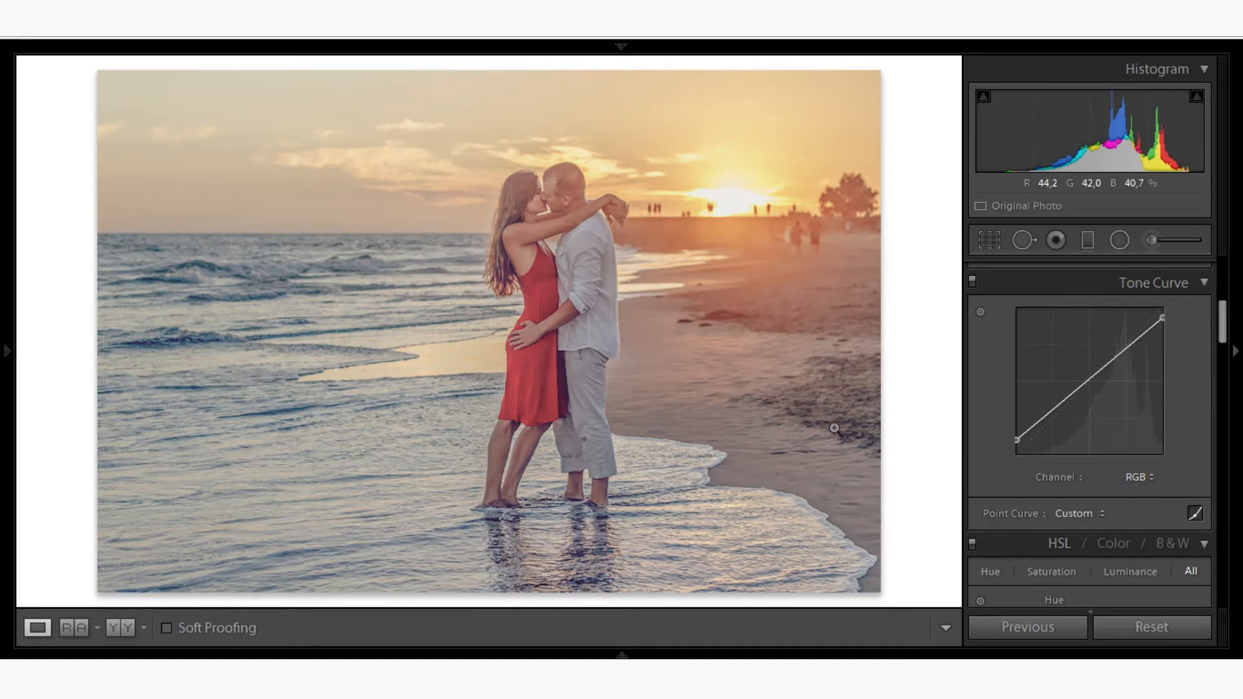
{"action": "left_click_drag", "start_coordinate": [1046, 413], "coordinate": [1044, 429]}
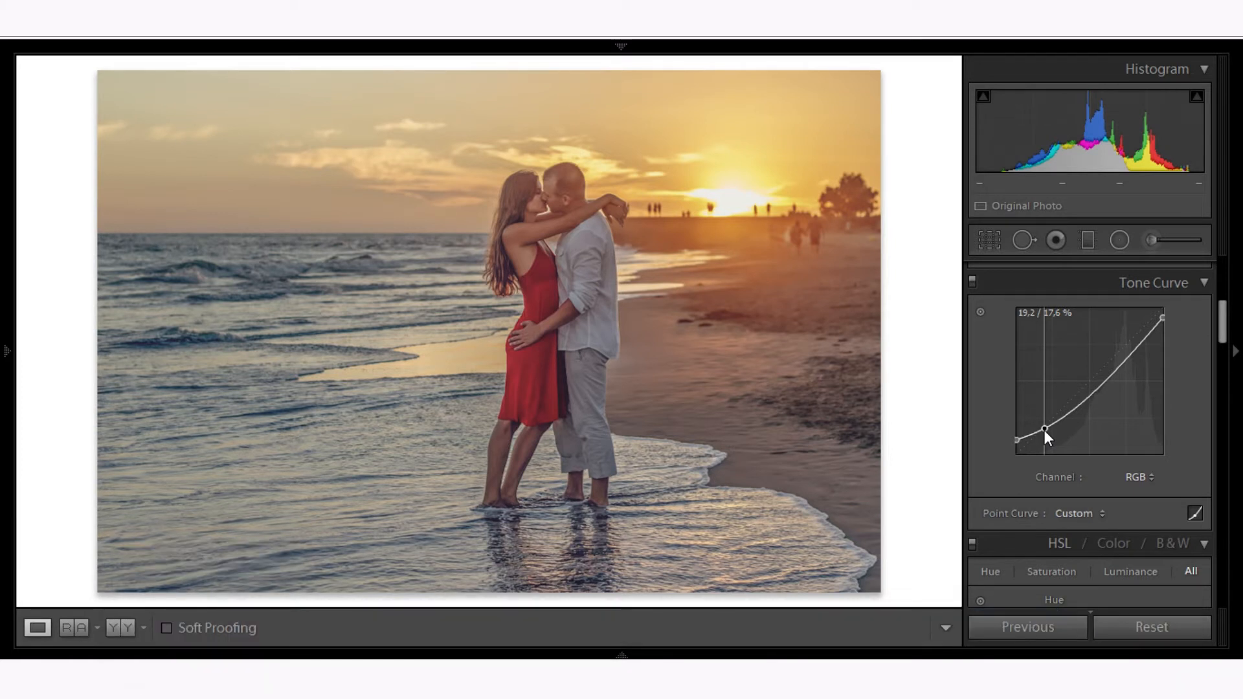
{"action": "left_click", "coordinate": [1065, 415]}
{"action": "left_click_drag", "start_coordinate": [1064, 415], "coordinate": [1066, 413]}
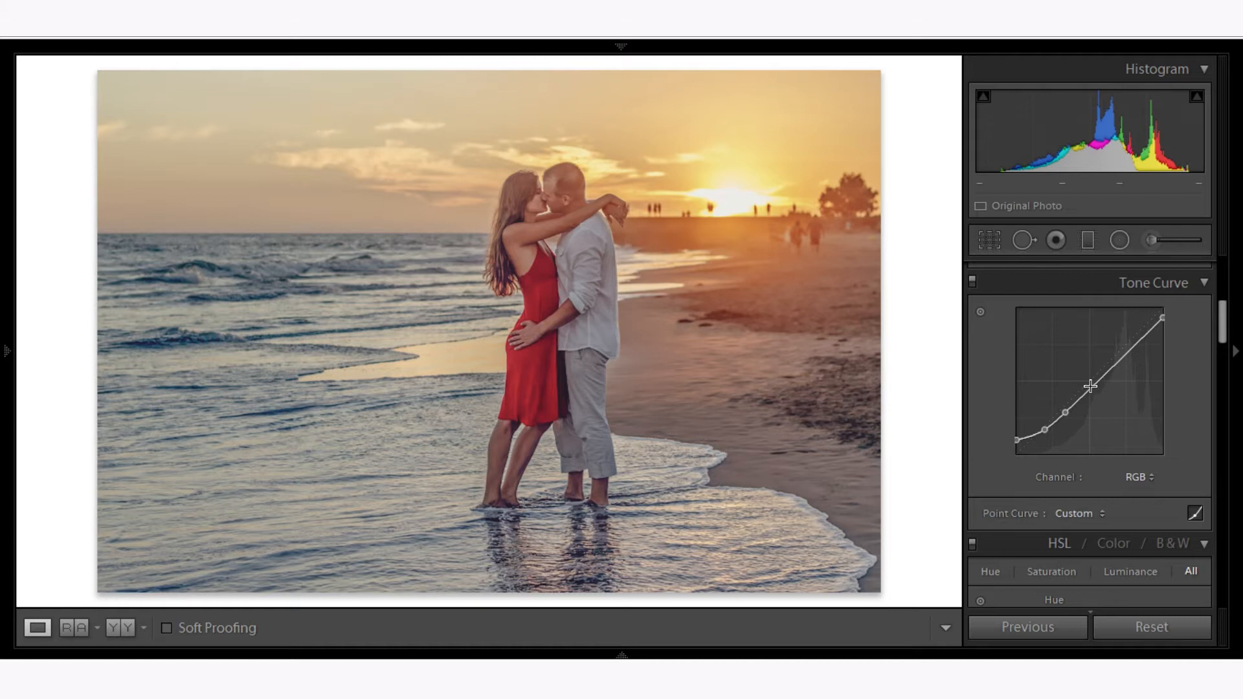
{"action": "left_click_drag", "start_coordinate": [1088, 387], "coordinate": [1119, 345]}
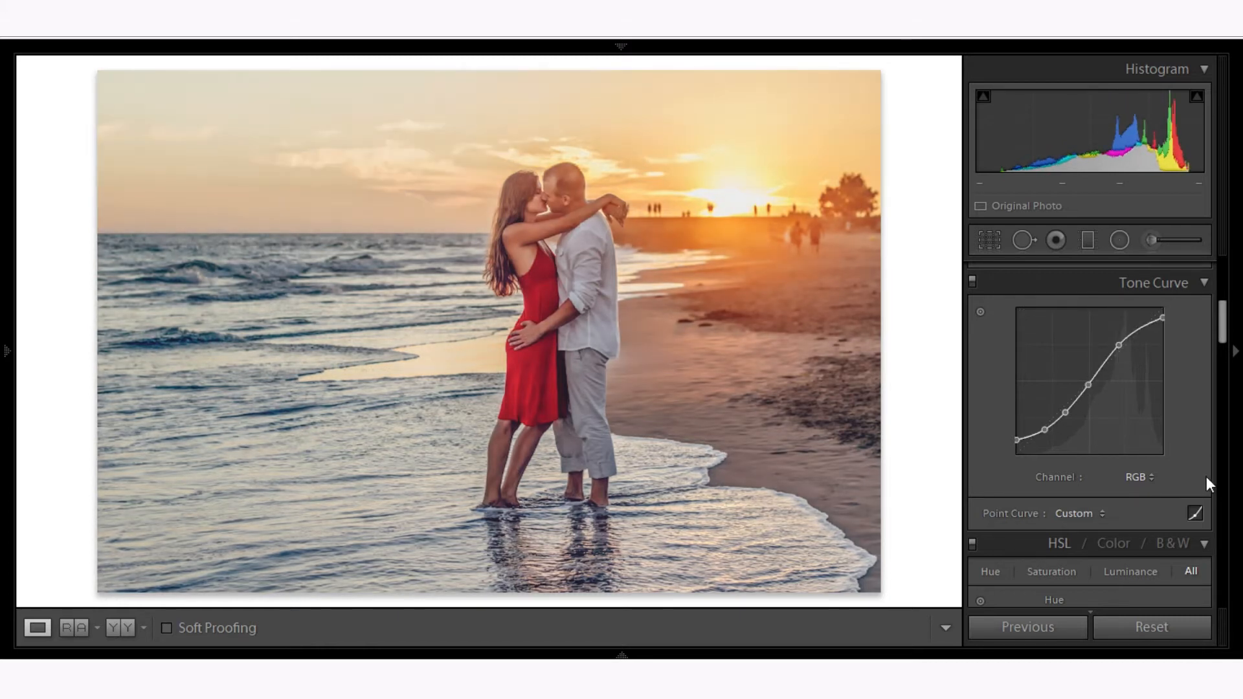
- On the red tone curve, pull down the shadows, anchor the midtones at about 52/50 % and raise the highlights
{"action": "left_click", "coordinate": [1139, 477]}
{"action": "left_click", "coordinate": [1121, 520]}
{"action": "left_click", "coordinate": [1033, 439]}
{"action": "mouse_move", "coordinate": [1033, 440]}
{"action": "left_mouse_down"}
{"action": "mouse_move", "coordinate": [1029, 451]}
{"action": "mouse_move", "coordinate": [1049, 427]}
{"action": "left_mouse_up"}
{"action": "left_click_drag", "start_coordinate": [1081, 383], "coordinate": [1093, 382]}
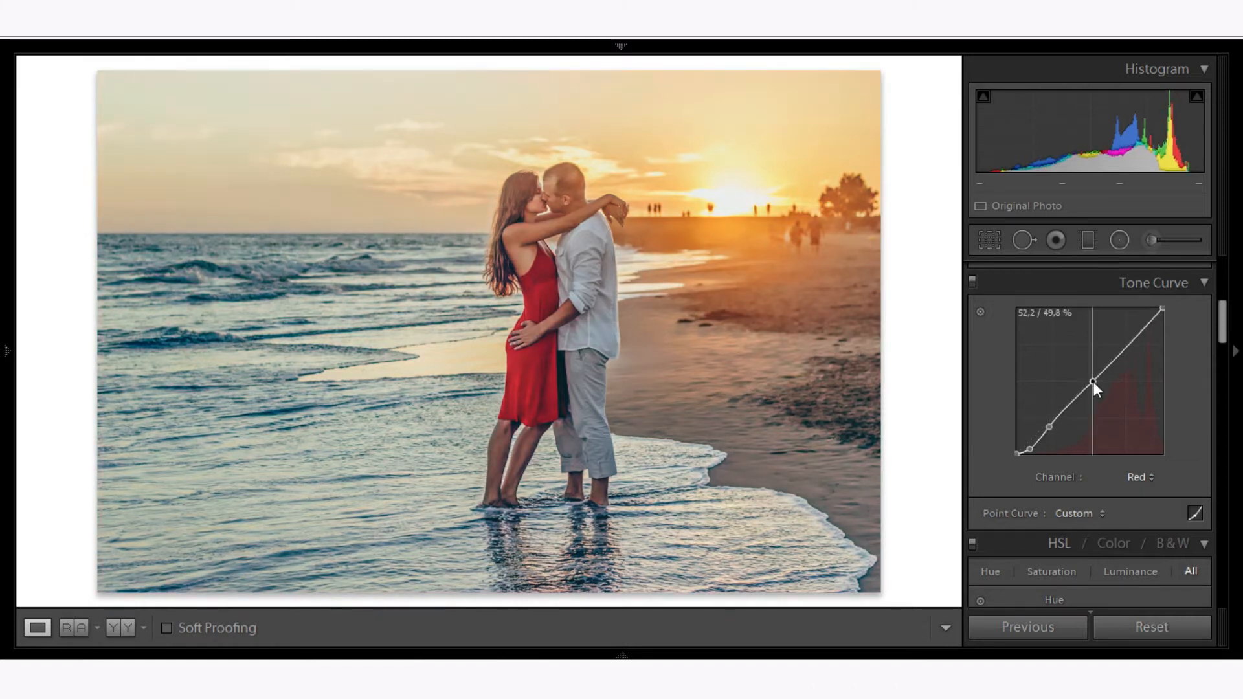
{"action": "left_click_drag", "start_coordinate": [1131, 341], "coordinate": [1132, 331]}
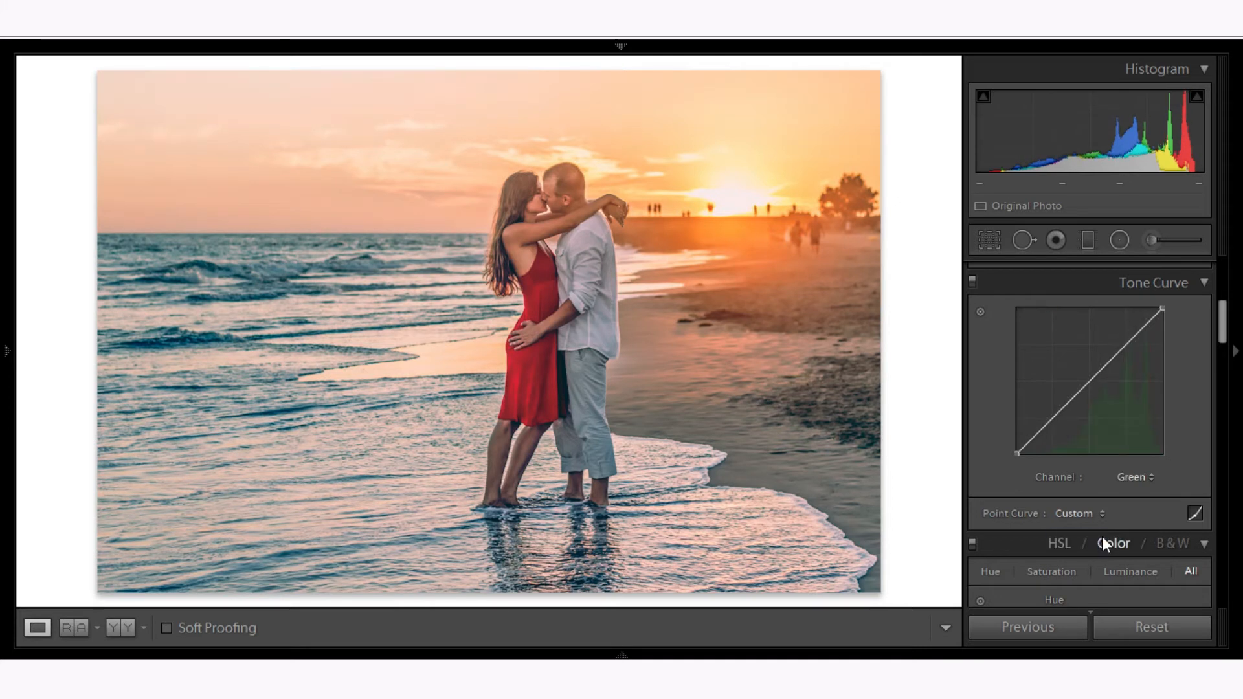
- On the green tone curve, pull down the shadows and slightly raise the midtones and highlights
{"action": "mouse_move", "coordinate": [1030, 440]}
{"action": "left_mouse_down"}
{"action": "mouse_move", "coordinate": [1028, 451]}
{"action": "mouse_move", "coordinate": [1048, 433]}
{"action": "left_mouse_up"}
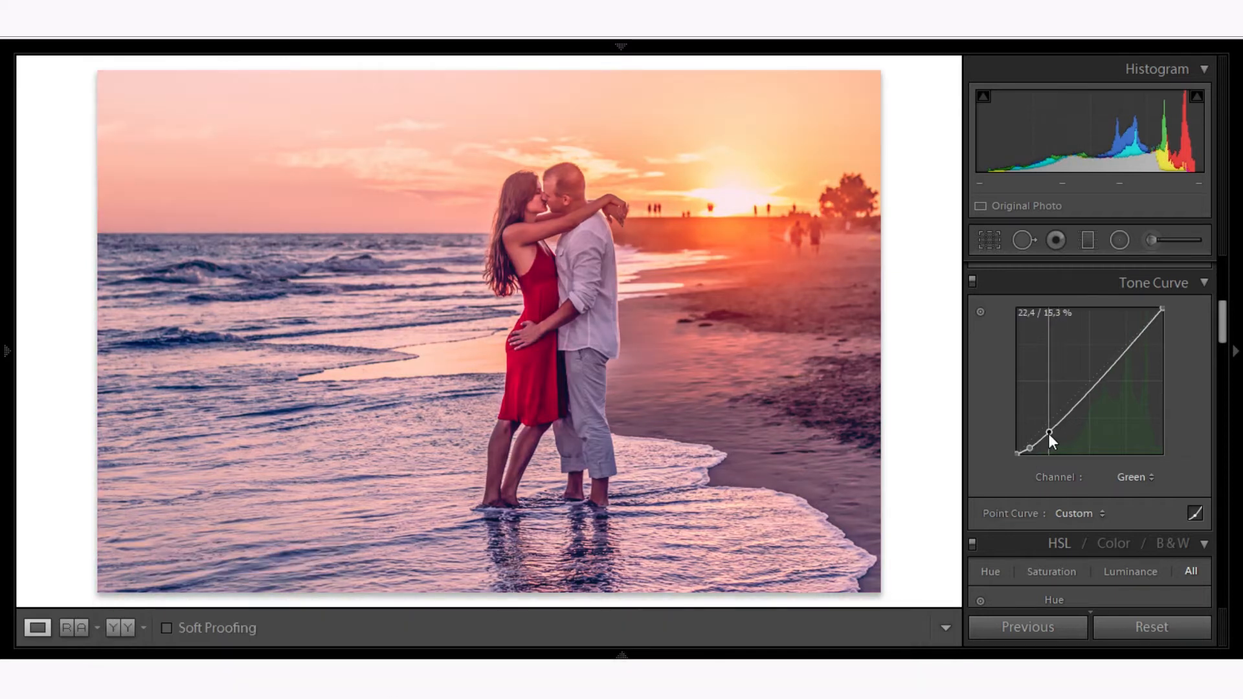
{"action": "left_click_drag", "start_coordinate": [1088, 390], "coordinate": [1088, 381]}
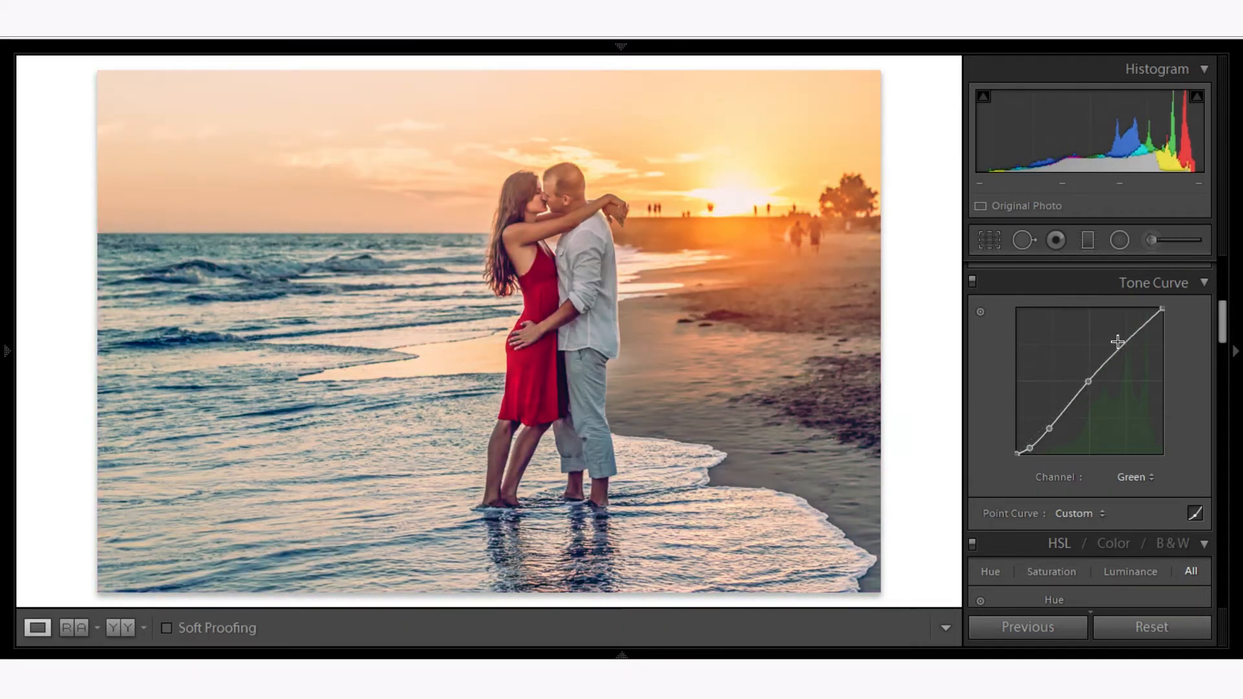
{"action": "left_click_drag", "start_coordinate": [1128, 343], "coordinate": [1128, 336]}
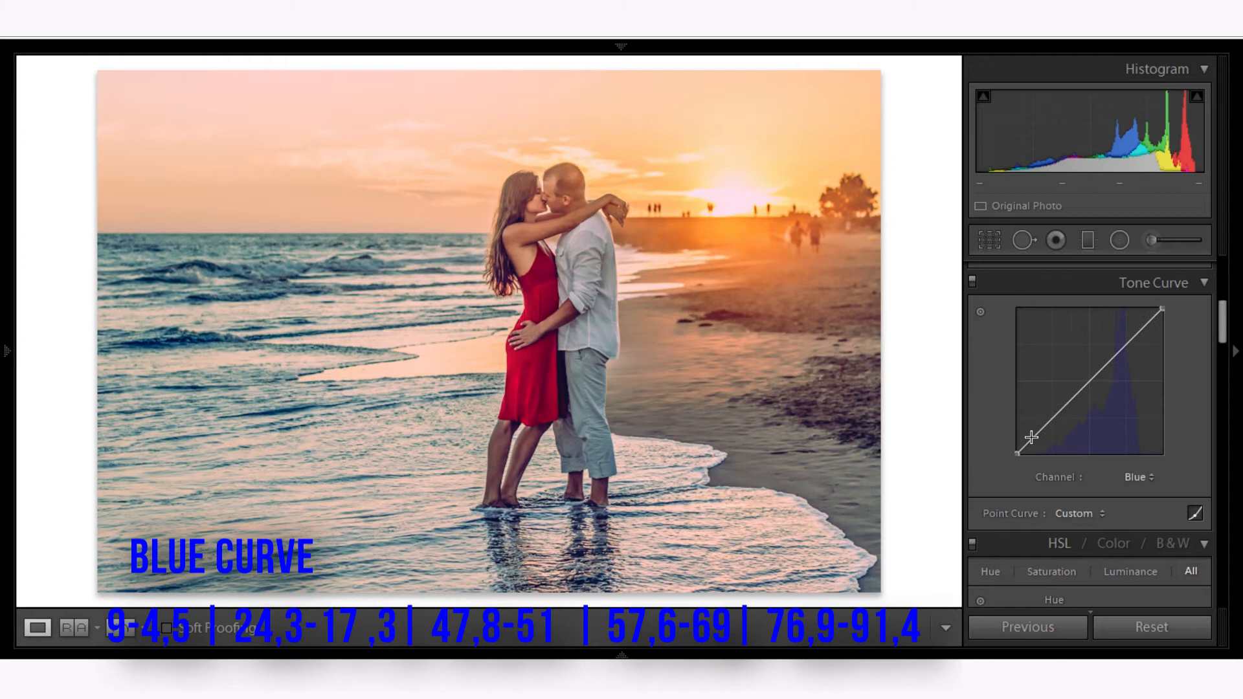
- On the blue tone curve, lower the shadows to about 24/17 % and raise the highlights to about 77/91 %, then return to the RGB channel
{"action": "mouse_move", "coordinate": [1031, 438]}
{"action": "left_mouse_down"}
{"action": "mouse_move", "coordinate": [1029, 449]}
{"action": "mouse_move", "coordinate": [1053, 433]}
{"action": "left_mouse_up"}
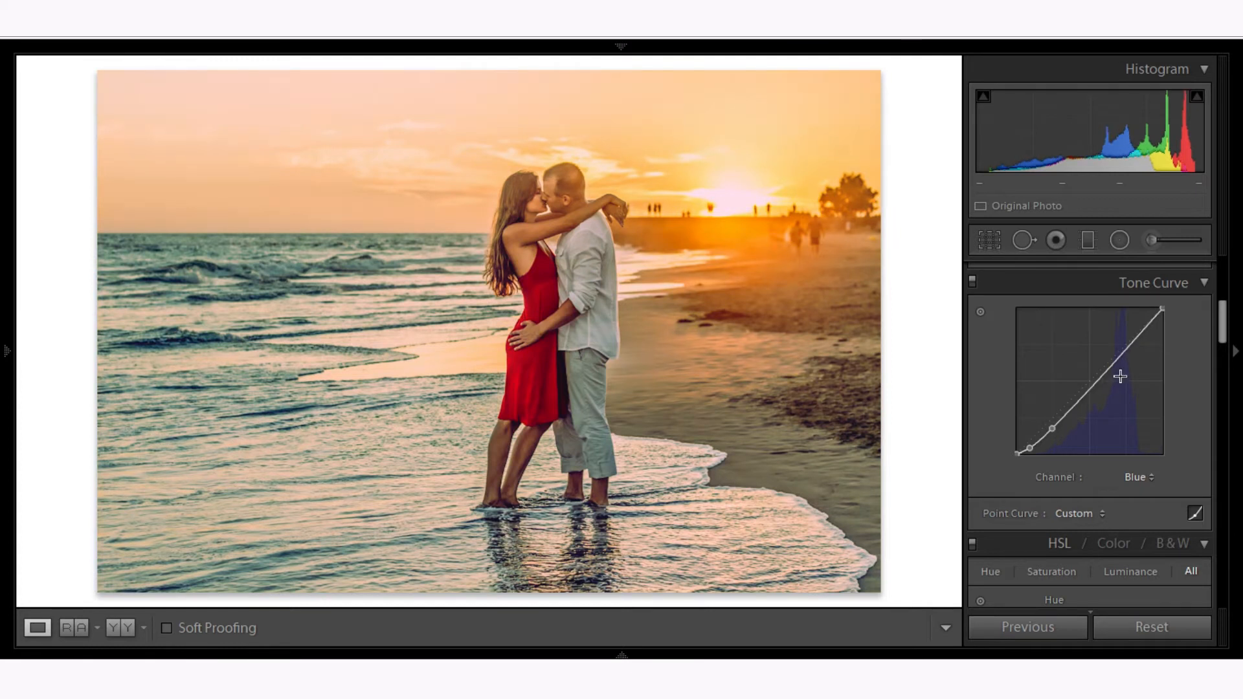
{"action": "left_click_drag", "start_coordinate": [1086, 392], "coordinate": [1129, 317]}
{"action": "left_click", "coordinate": [1137, 477]}
{"action": "left_click", "coordinate": [1123, 499]}
- Set the HSL hue of Red to +20, Orange to -28 and Yellow to +26
{"action": "left_click_drag", "start_coordinate": [1221, 321], "coordinate": [1220, 361]}
{"action": "left_click", "coordinate": [1185, 293]}
{"action": "type", "text": "2"}
{"action": "type", "text": "7"}
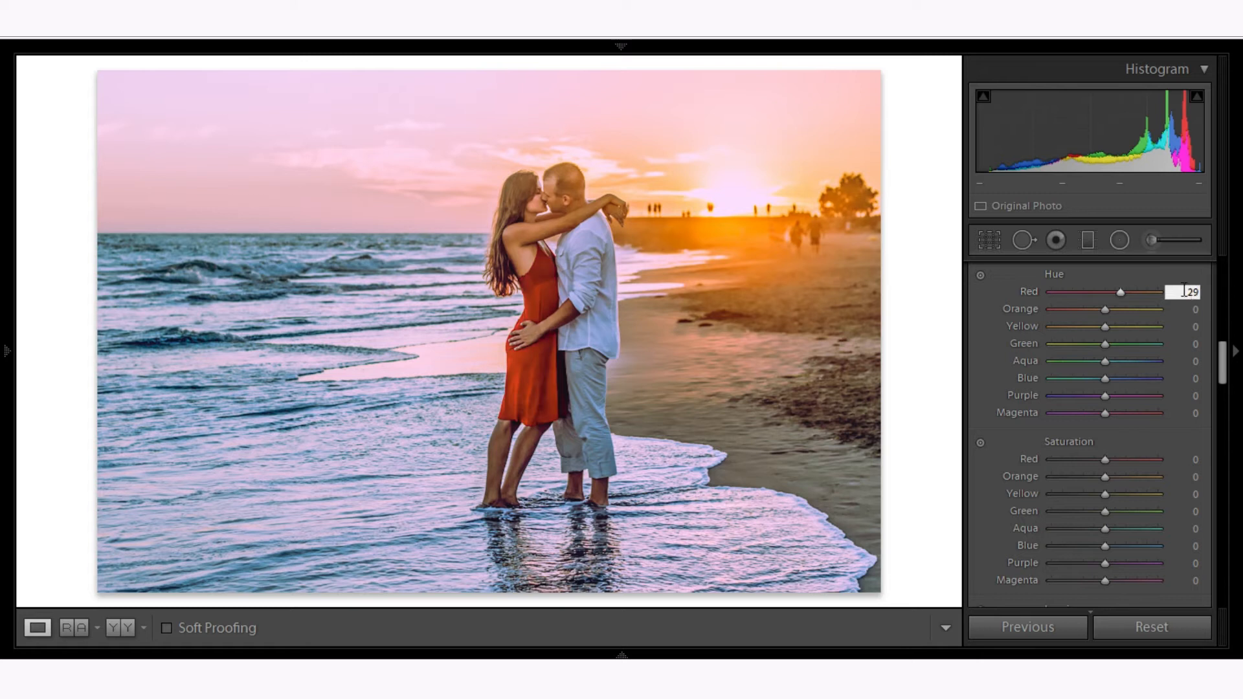
{"action": "double_click", "coordinate": [1195, 294]}
{"action": "type", "text": "20"}
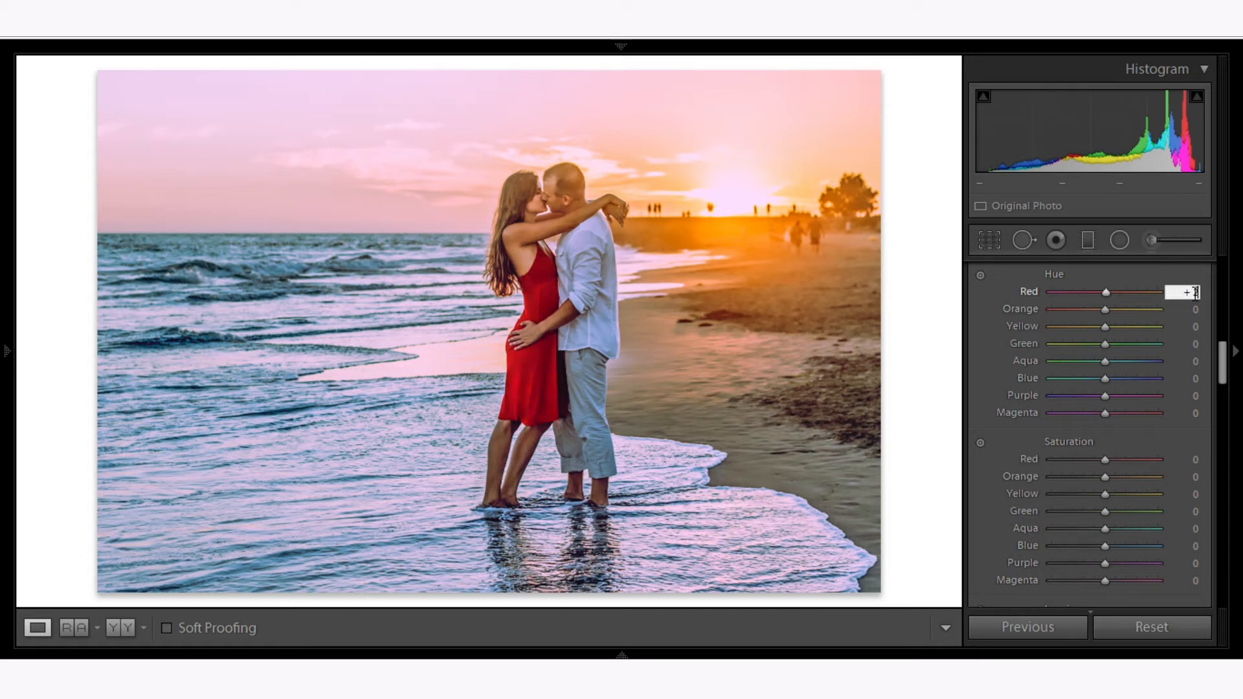
{"action": "left_click", "coordinate": [1193, 308]}
{"action": "type", "text": "-2"}
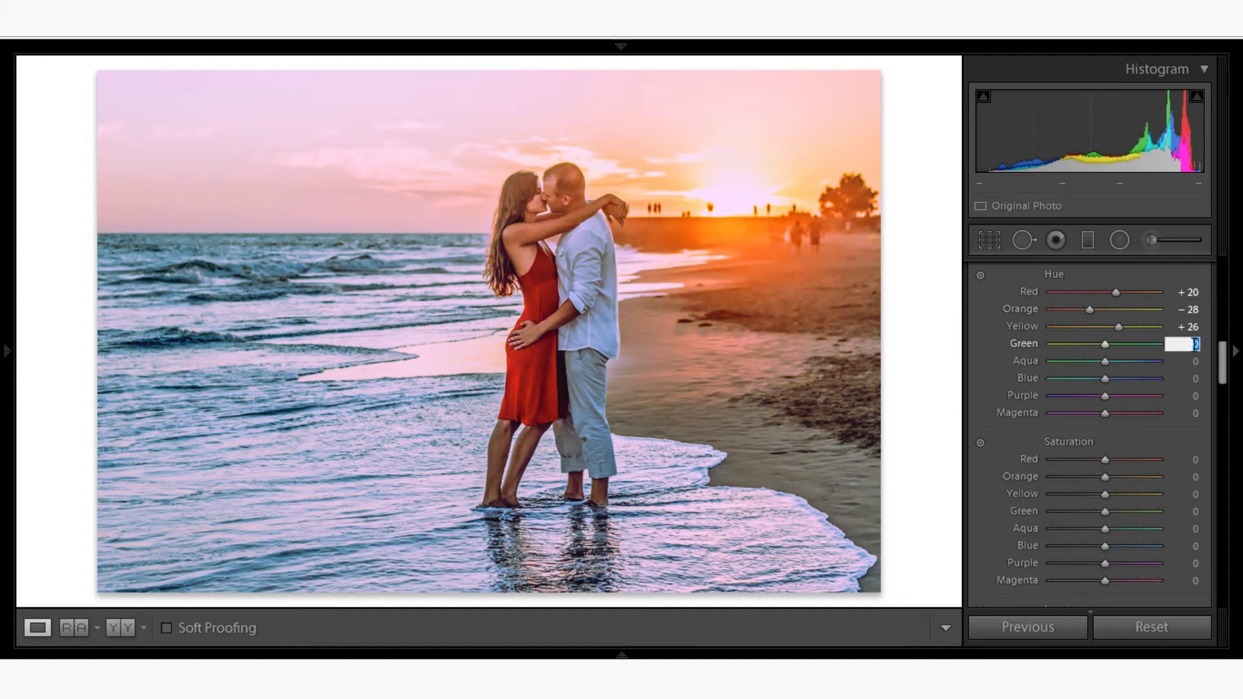
- Leave the Green hue at 0 and set the Aqua hue to -29 and the Blue hue to -25
{"action": "type", "text": "-"}
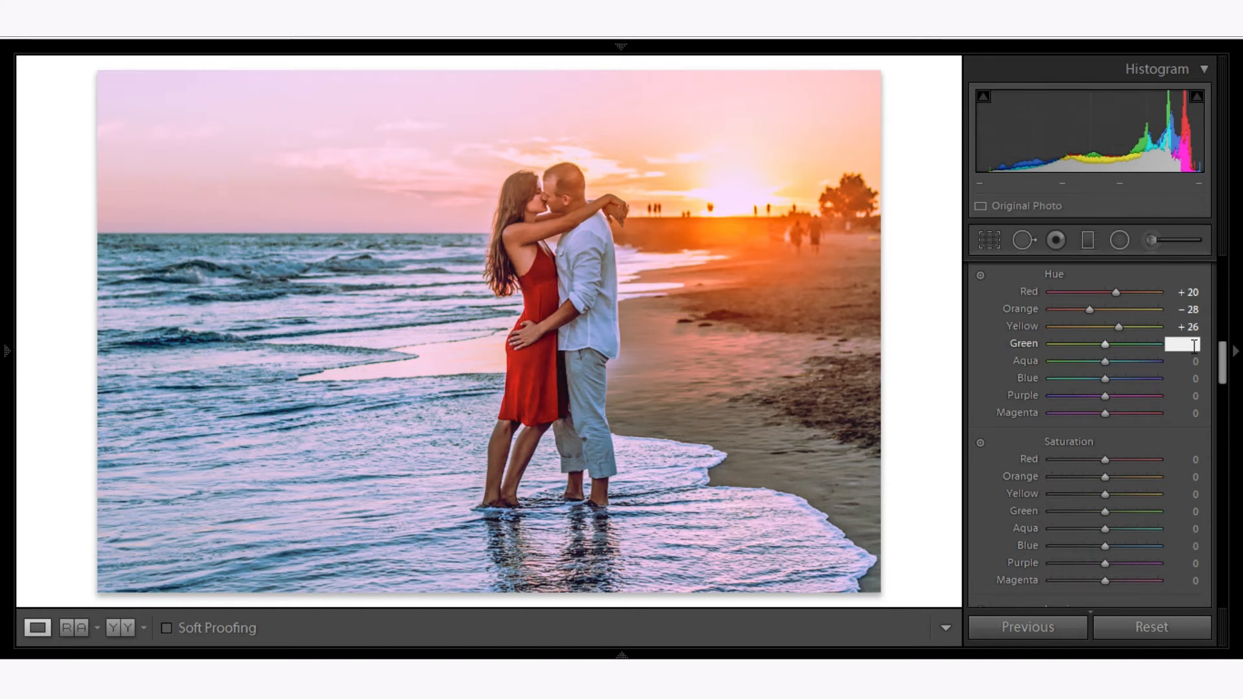
{"action": "key", "text": "Tab"}
{"action": "left_click", "coordinate": [726, 365]}
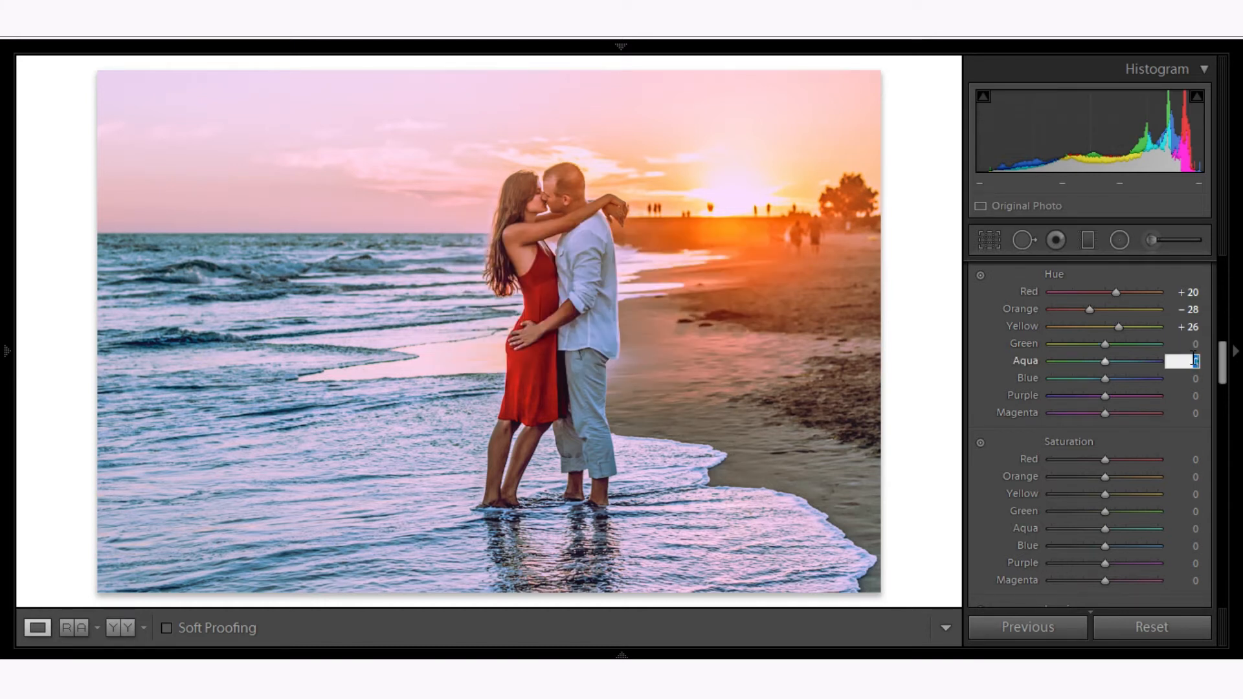
{"action": "type", "text": "-29"}
{"action": "left_click", "coordinate": [1193, 379]}
{"action": "type", "text": "-25"}
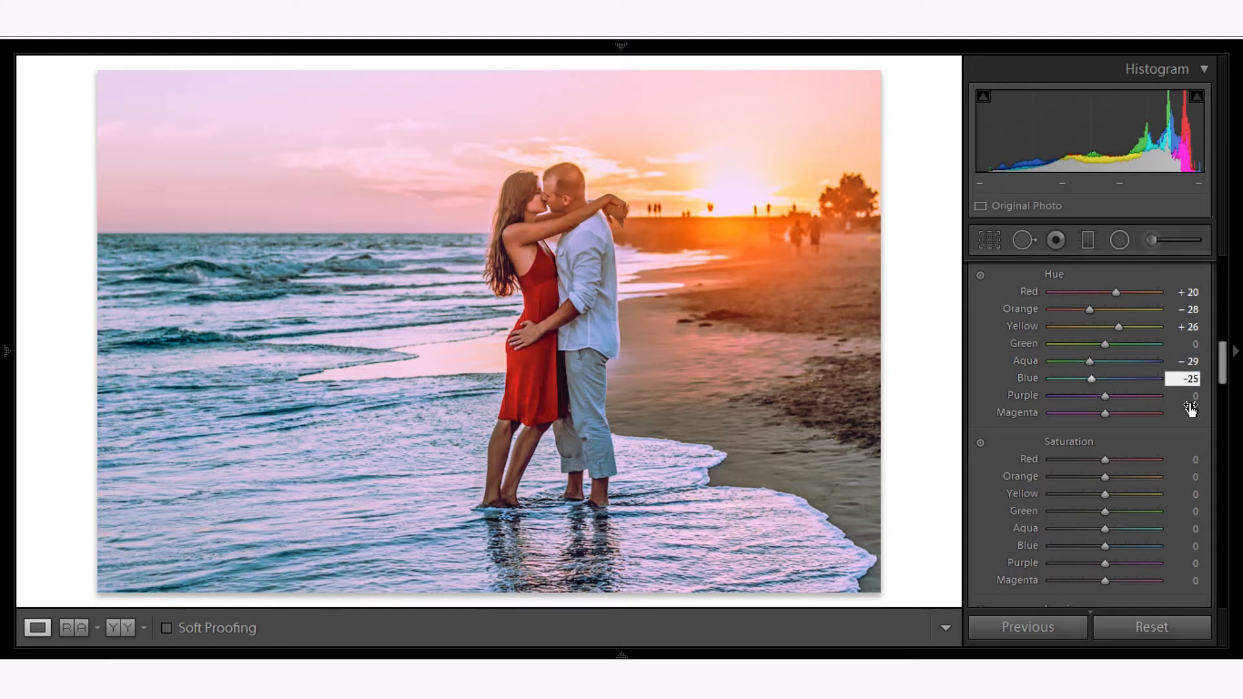
- Set the Purple hue to -32 and the Magenta hue to +28
{"action": "left_click", "coordinate": [1193, 395]}
{"action": "type", "text": "-32"}
{"action": "left_click", "coordinate": [1193, 413]}
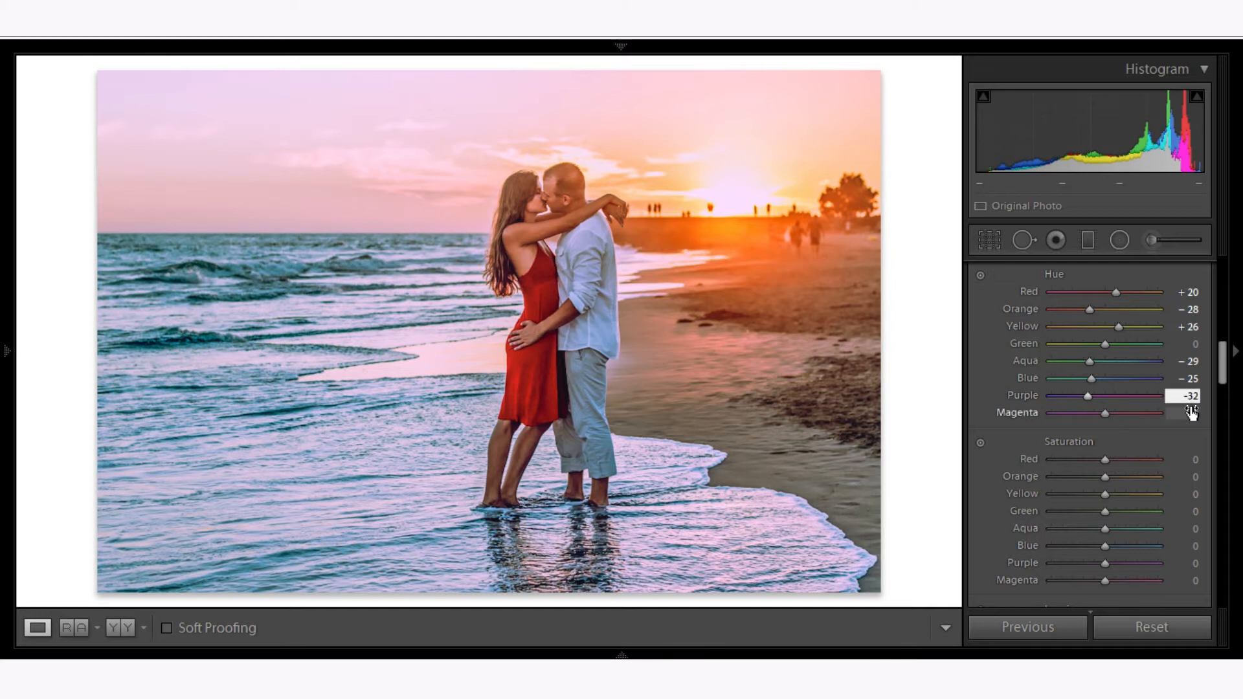
{"action": "type", "text": "28"}
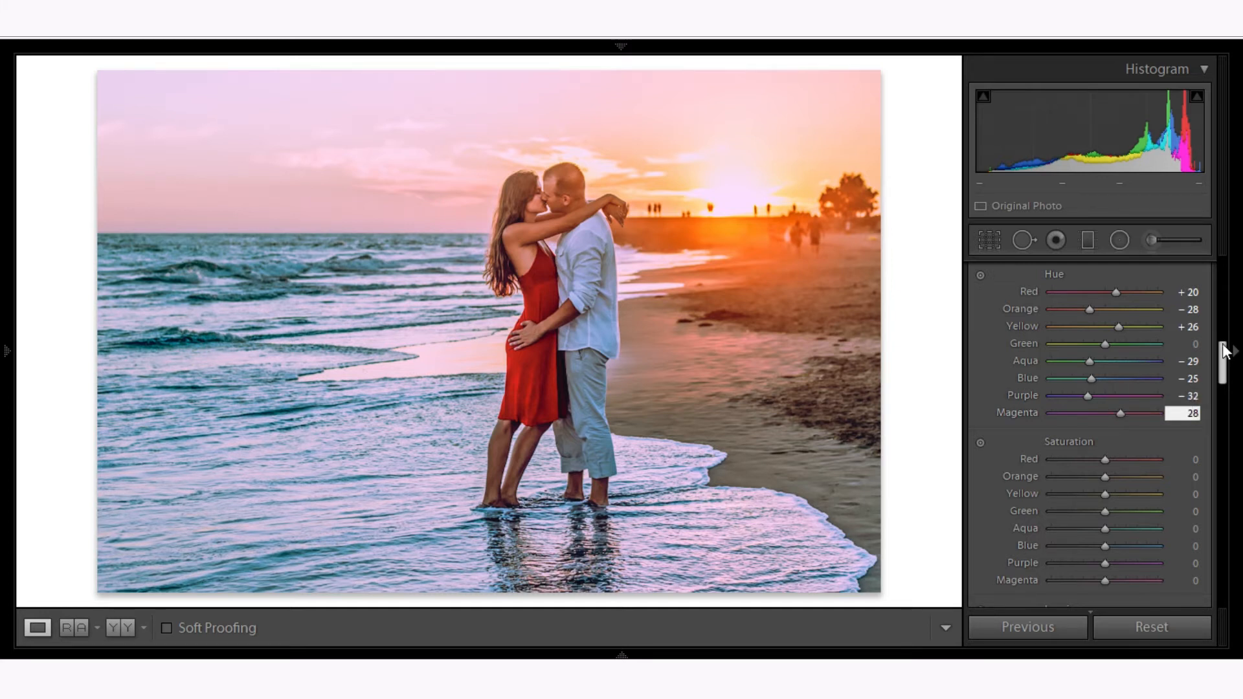
- Set the HSL saturation of Red to -15 and Orange to -40
{"action": "left_click_drag", "start_coordinate": [1223, 353], "coordinate": [1222, 366]}
{"action": "left_click", "coordinate": [1196, 358]}
{"action": "type", "text": "-15"}
{"action": "left_click", "coordinate": [1190, 374]}
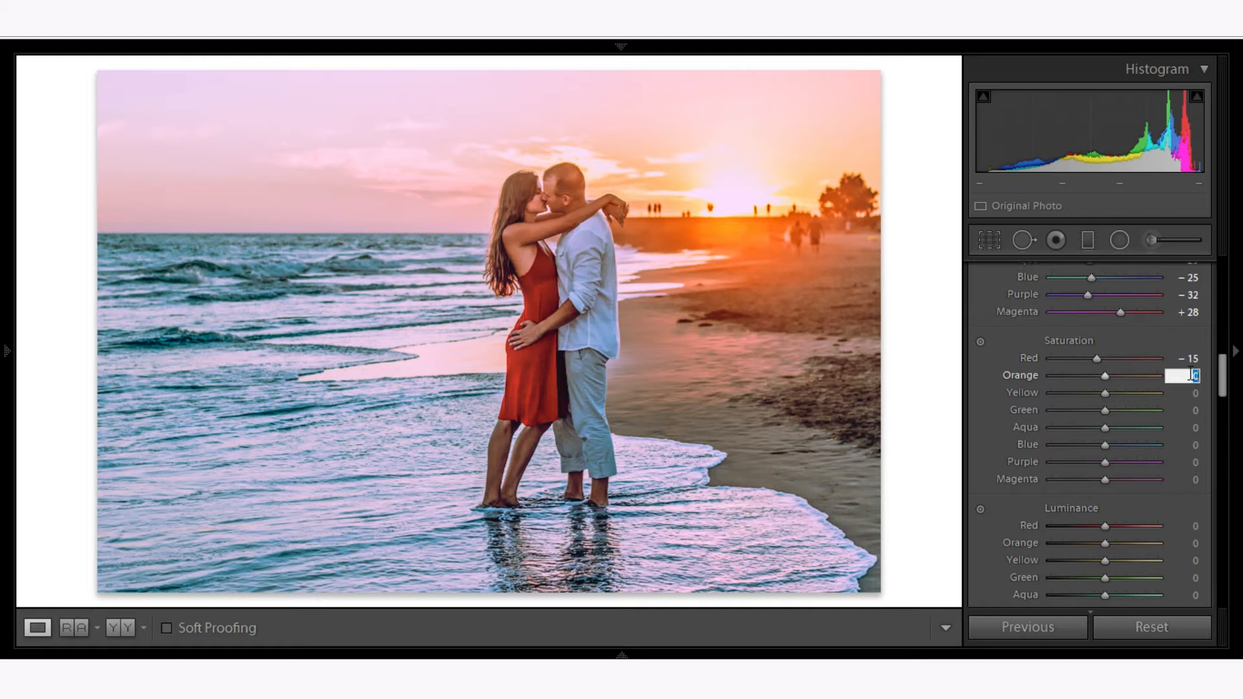
{"action": "type", "text": "-40"}
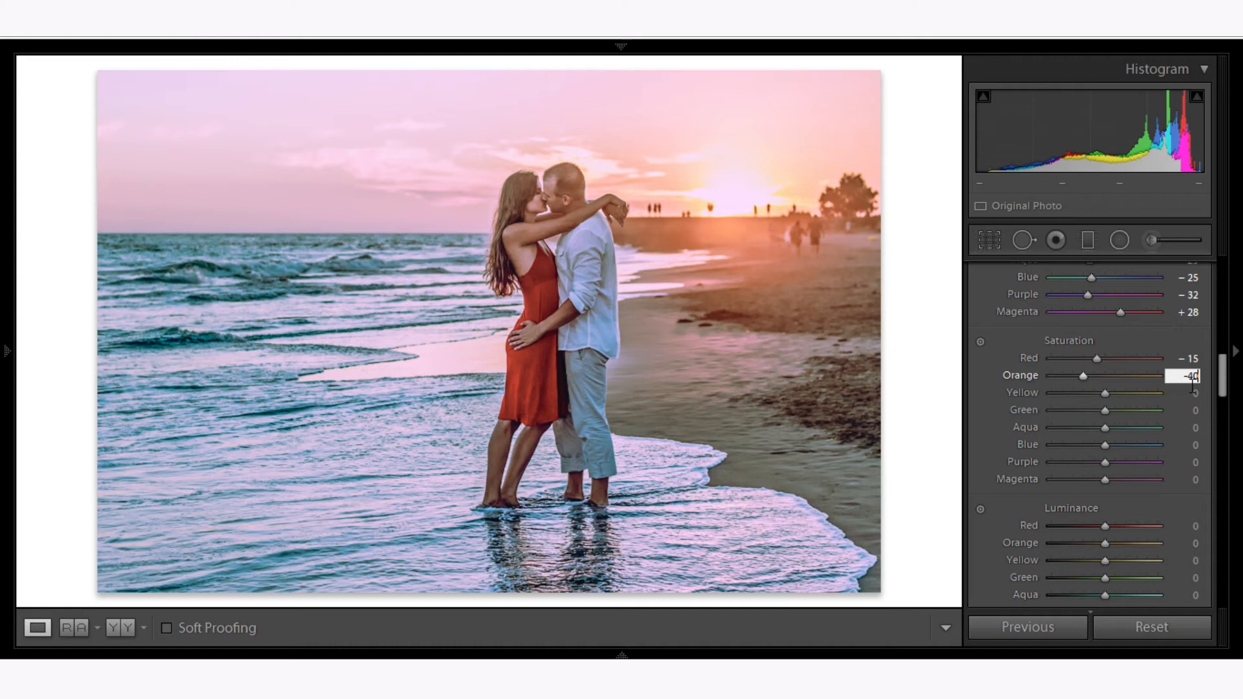
- Set the HSL saturation of Yellow to -15, Green to -42 and Aqua to -37
{"action": "left_click", "coordinate": [1194, 392]}
{"action": "type", "text": "-15"}
{"action": "left_click", "coordinate": [1196, 410]}
{"action": "type", "text": "-42"}
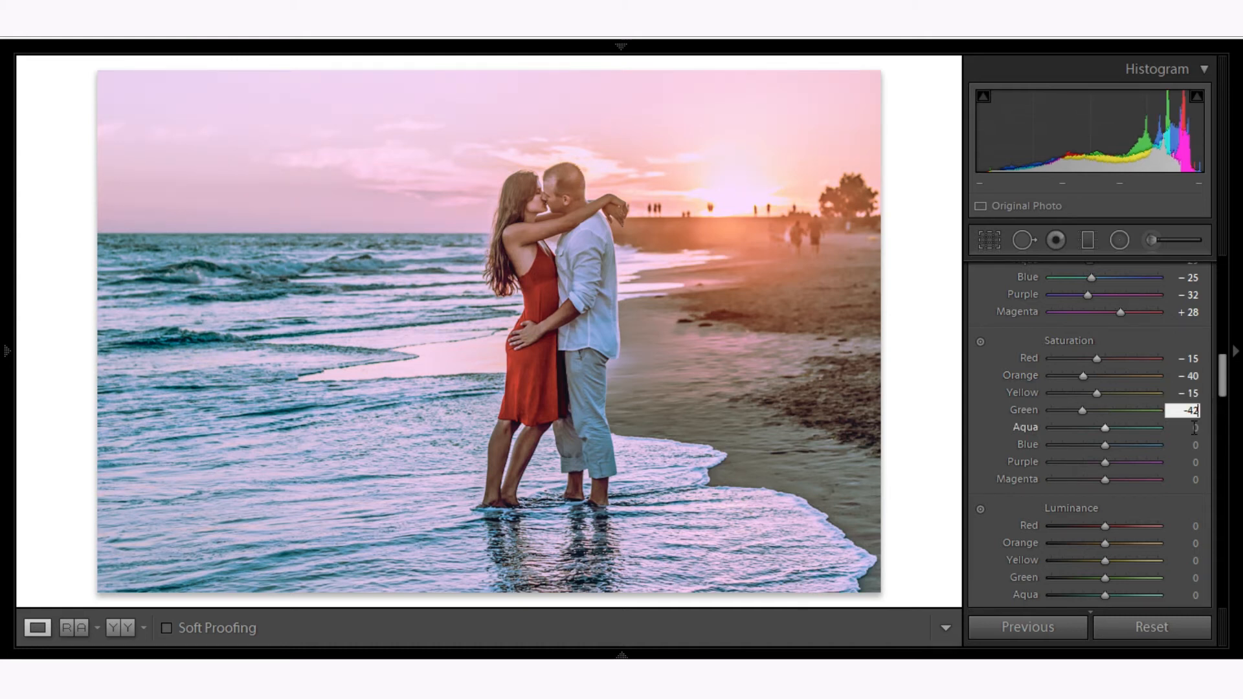
{"action": "left_click", "coordinate": [1195, 427]}
{"action": "type", "text": "-37"}
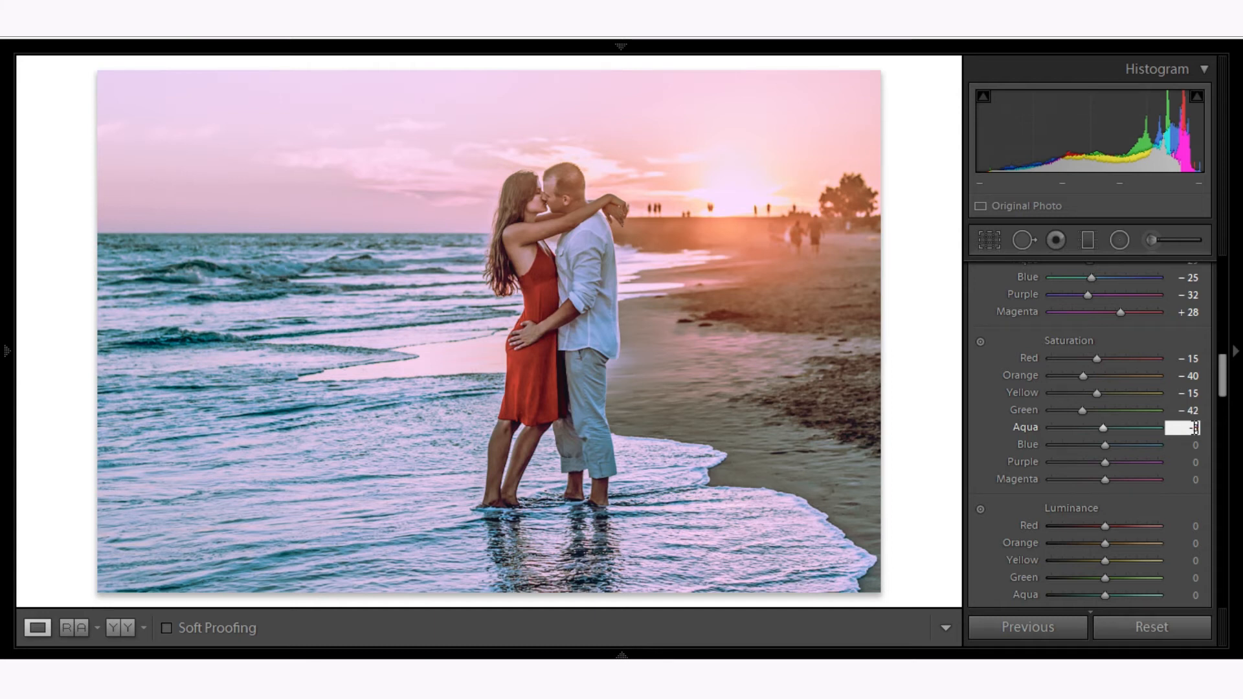
- Set the HSL saturation of Blue to -37, Purple to -47 and Magenta to -36
{"action": "left_click", "coordinate": [1190, 444]}
{"action": "type", "text": "-37"}
{"action": "left_click", "coordinate": [1193, 462]}
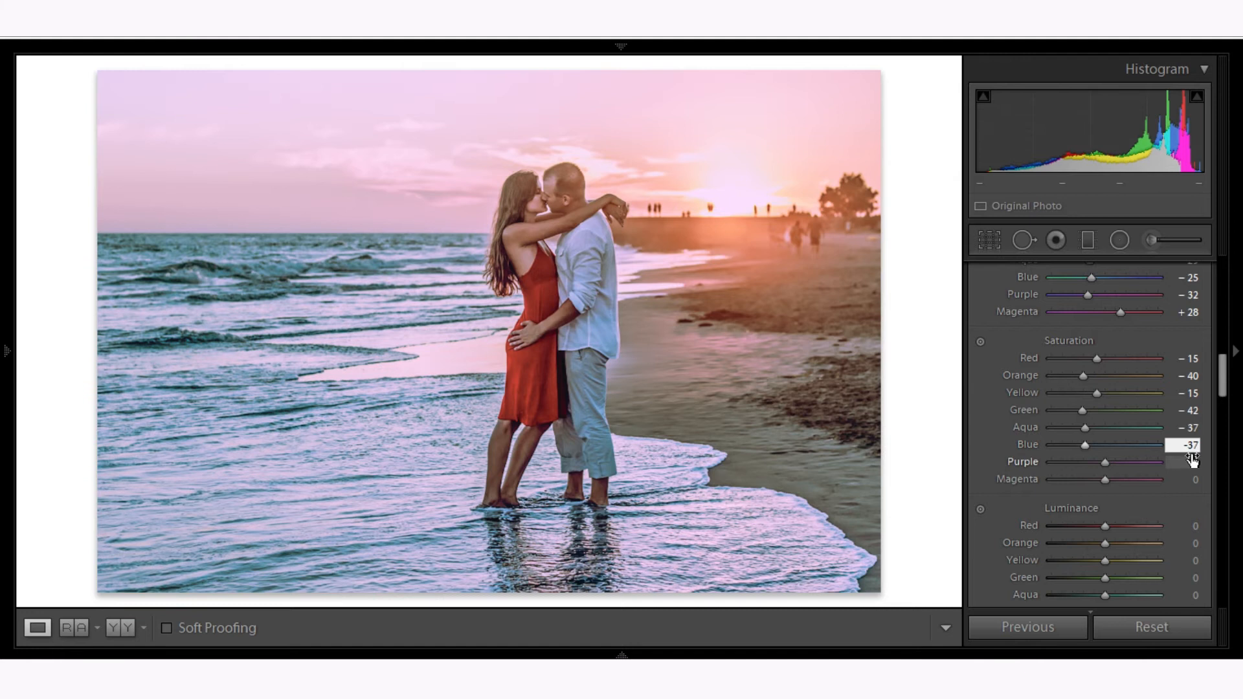
{"action": "key", "text": "minus"}
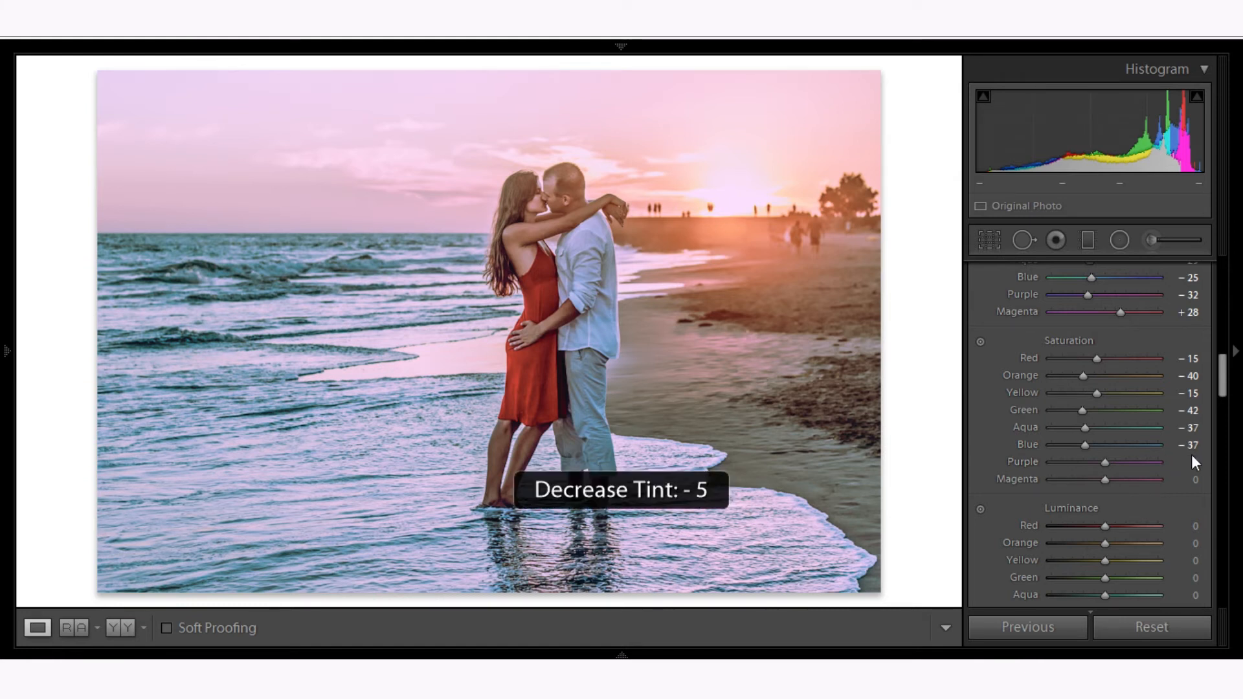
{"action": "left_click", "coordinate": [1193, 461]}
{"action": "type", "text": "-4"}
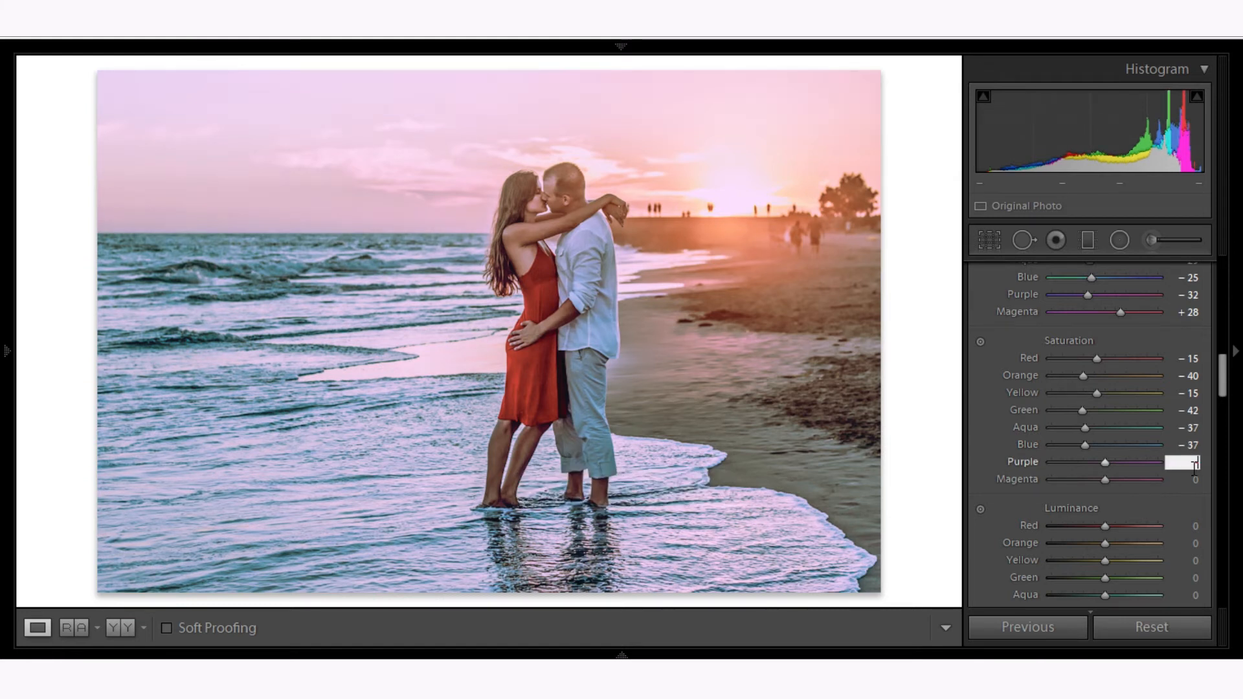
{"action": "type", "text": "7"}
{"action": "left_click", "coordinate": [1195, 480]}
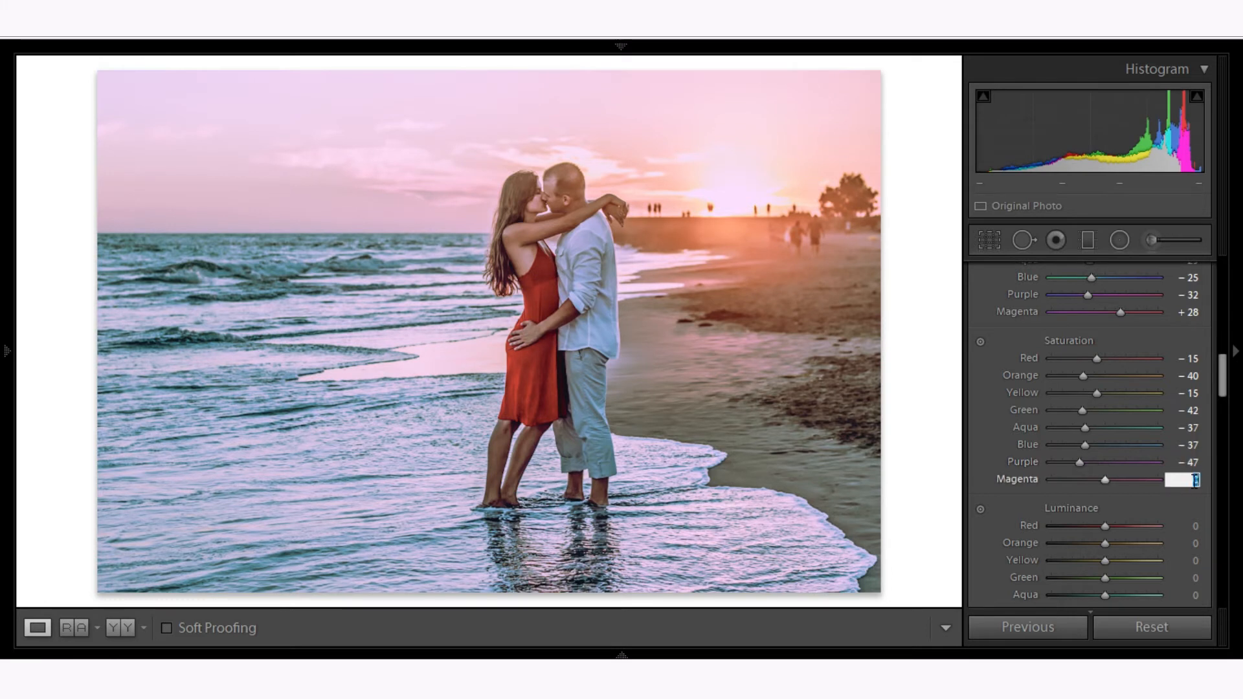
{"action": "type", "text": "-36"}
- Set the HSL luminance of Red to -15, Orange to -28 and Yellow to -10
{"action": "scroll", "coordinate": [1221, 383], "scroll_direction": "down", "scroll_amount": 5}
{"action": "left_click", "coordinate": [1194, 352]}
{"action": "type", "text": "-15"}
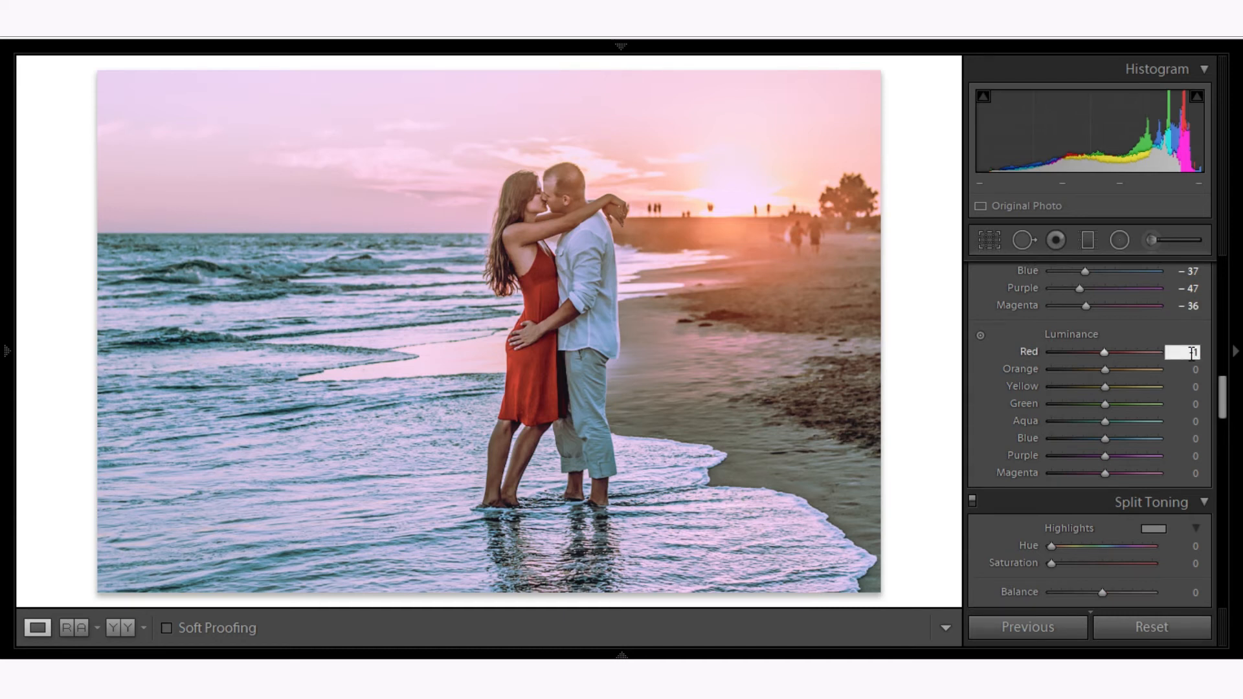
{"action": "left_click", "coordinate": [1195, 369]}
{"action": "type", "text": "-25"}
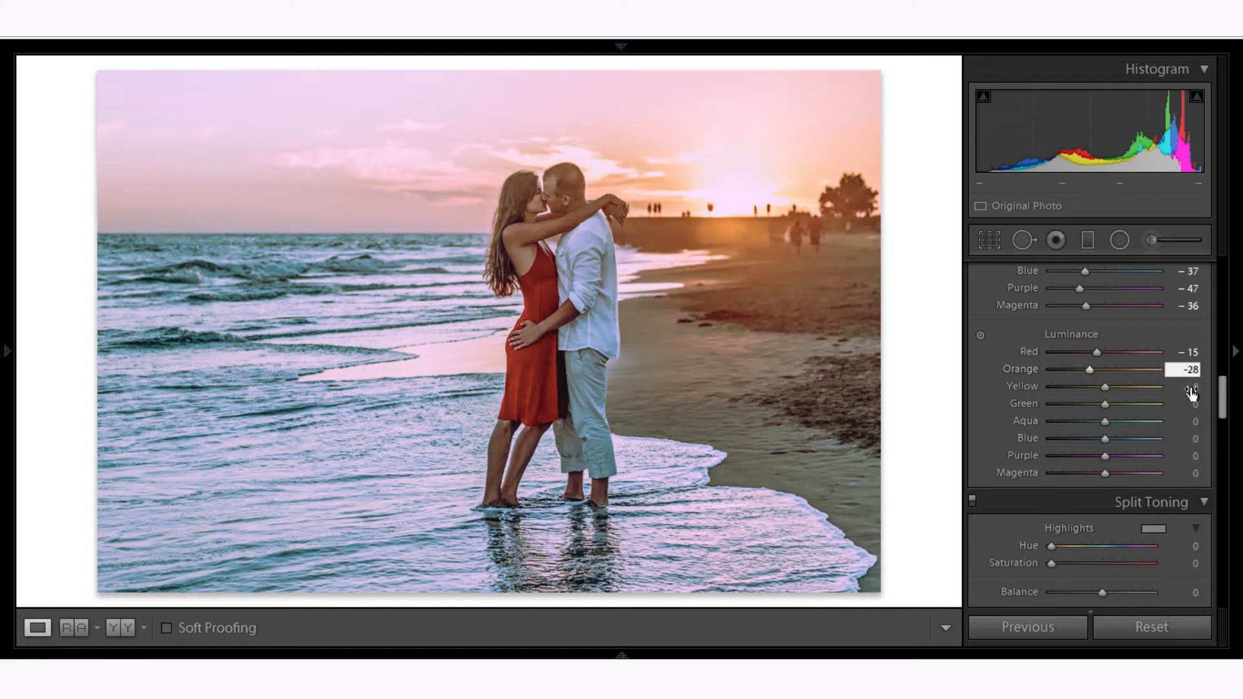
{"action": "left_click", "coordinate": [1194, 387]}
{"action": "type", "text": "-1"}
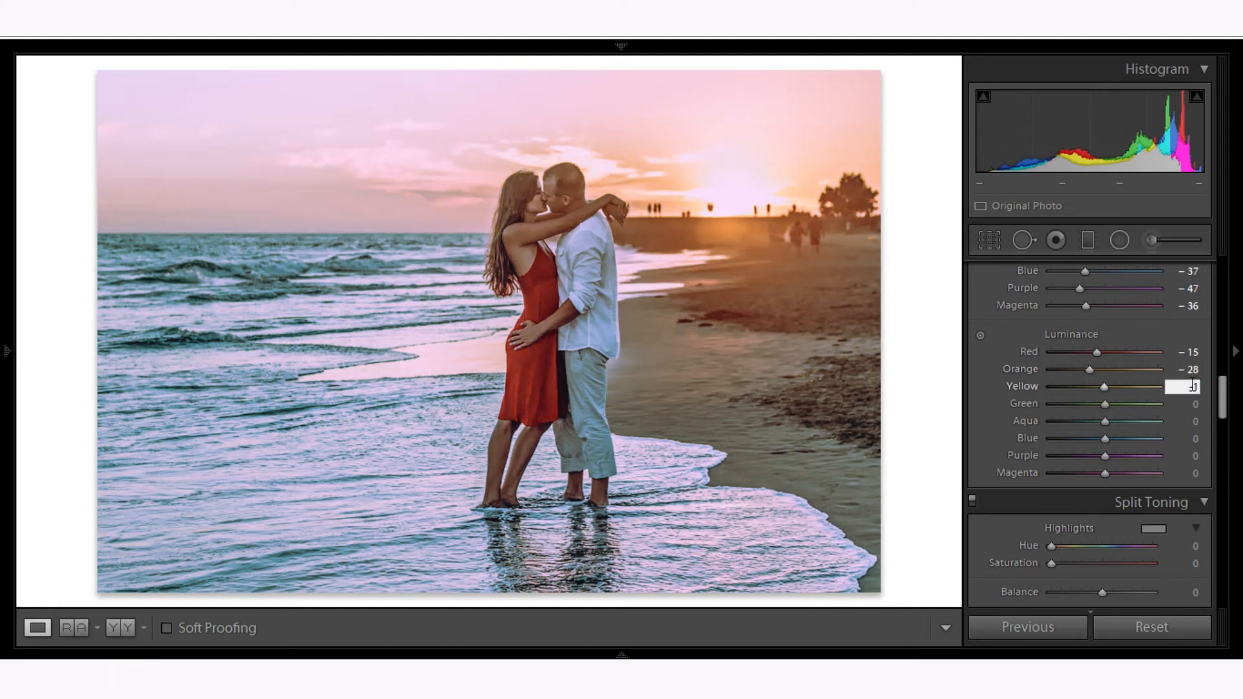
{"action": "type", "text": "0"}
- Set the HSL luminance of Green to -25, Aqua to +19 and Blue to +13
{"action": "left_click", "coordinate": [1192, 404]}
{"action": "type", "text": "-25"}
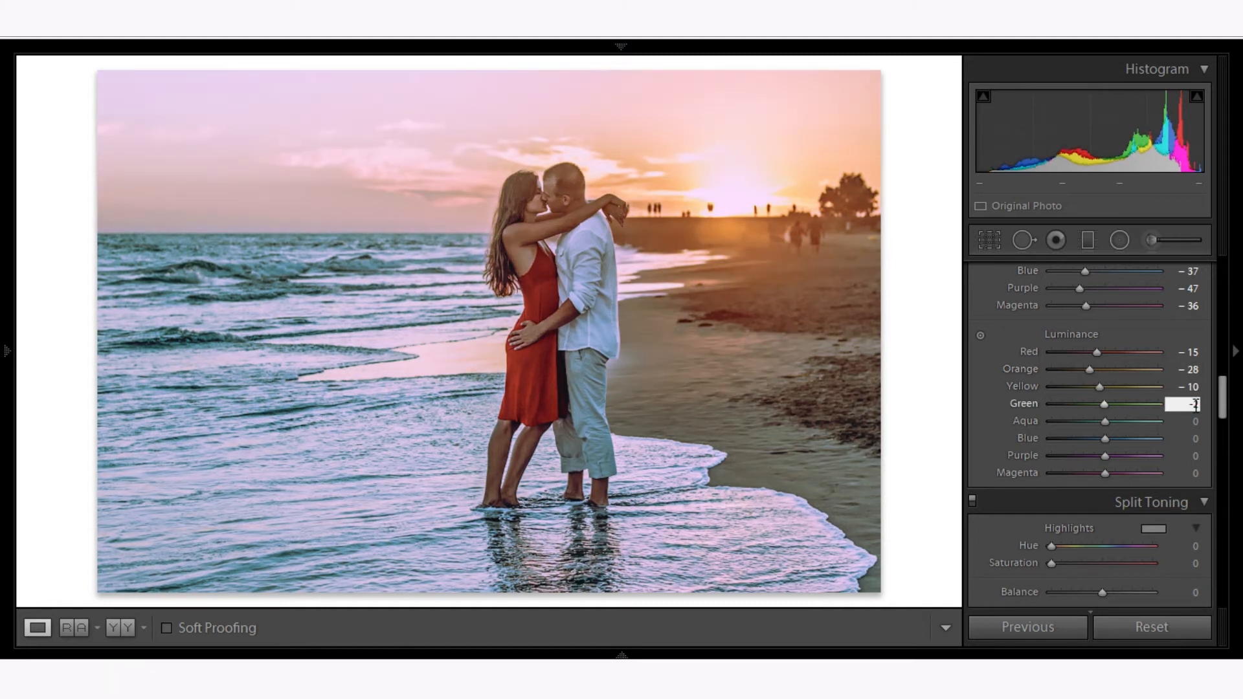
{"action": "left_click", "coordinate": [1192, 421]}
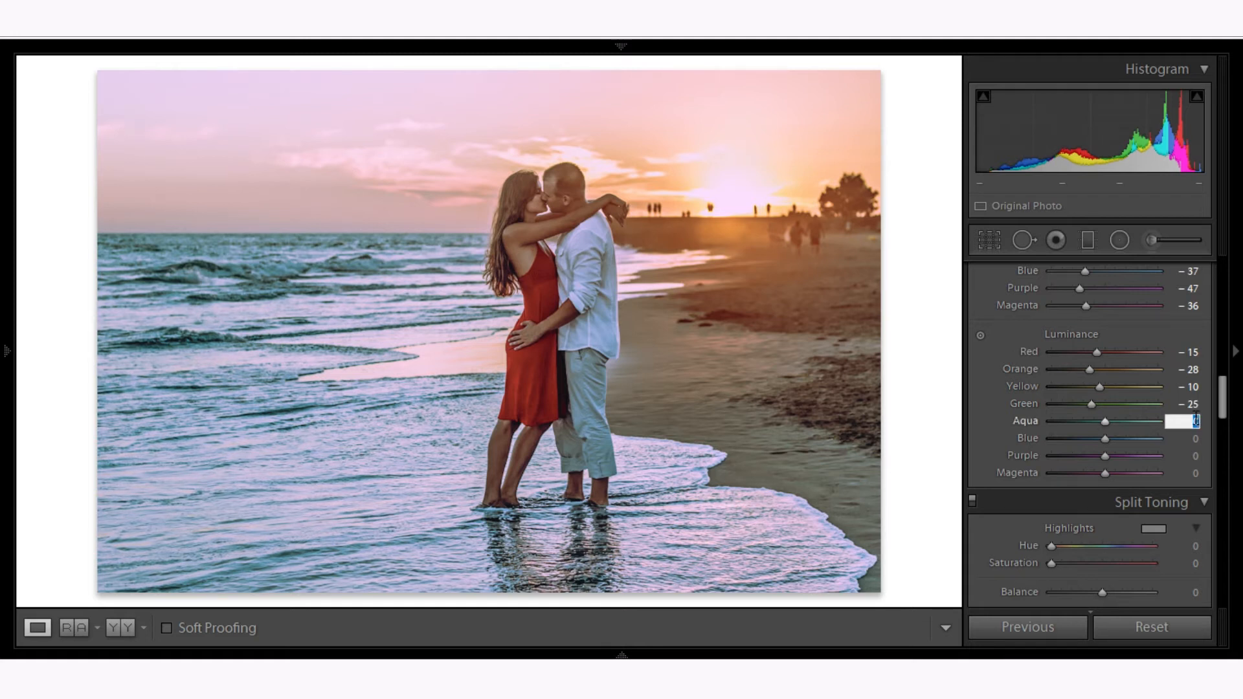
{"action": "type", "text": "19"}
{"action": "left_click", "coordinate": [1194, 438]}
{"action": "type", "text": "13"}
- Set the HSL luminance of Purple to -15 and Magenta to +23
{"action": "left_click", "coordinate": [1193, 455]}
{"action": "type", "text": "-15"}
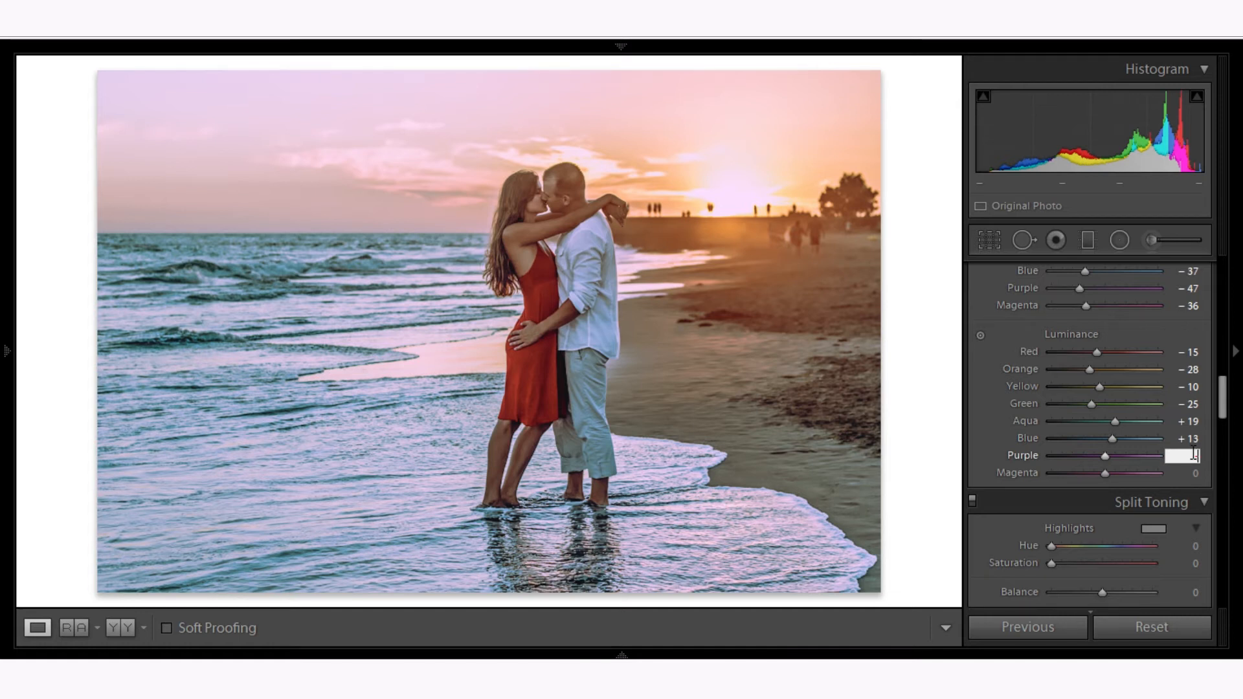
{"action": "left_click", "coordinate": [1191, 472]}
{"action": "type", "text": "2"}
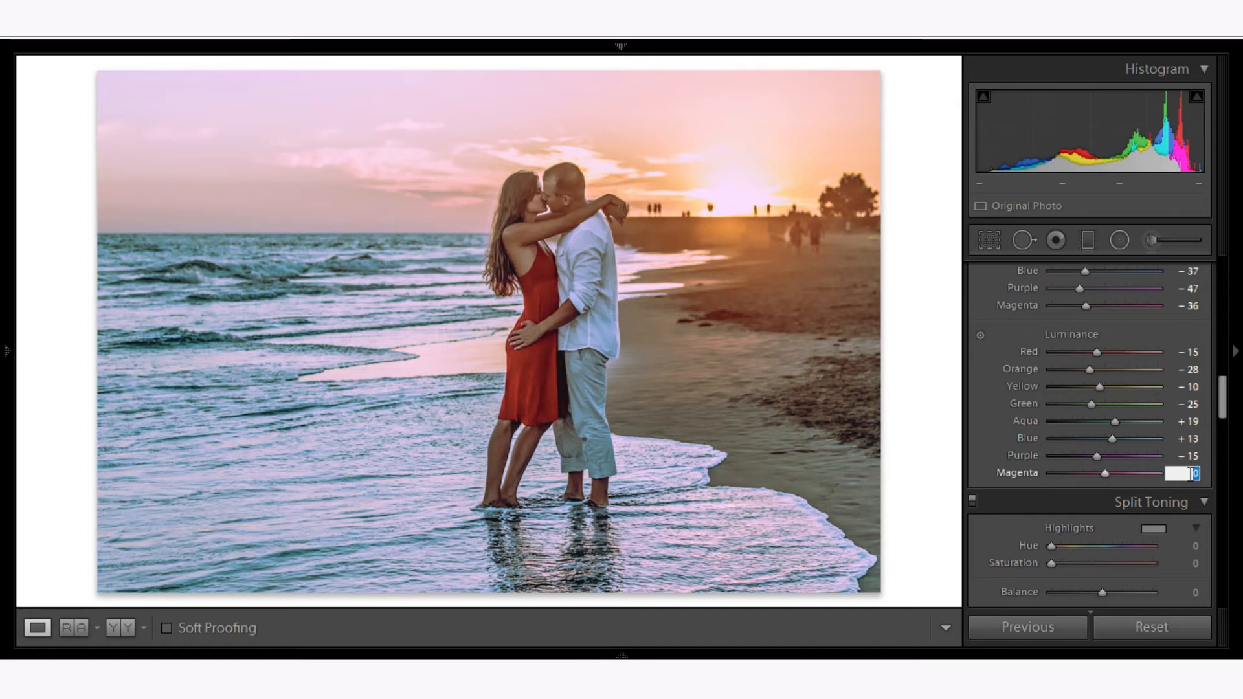
{"action": "type", "text": "3"}
- Set the split toning highlights to hue 192 and saturation 25
{"action": "scroll", "coordinate": [1191, 453], "scroll_direction": "down", "scroll_amount": 3}
{"action": "left_click", "coordinate": [1191, 379]}
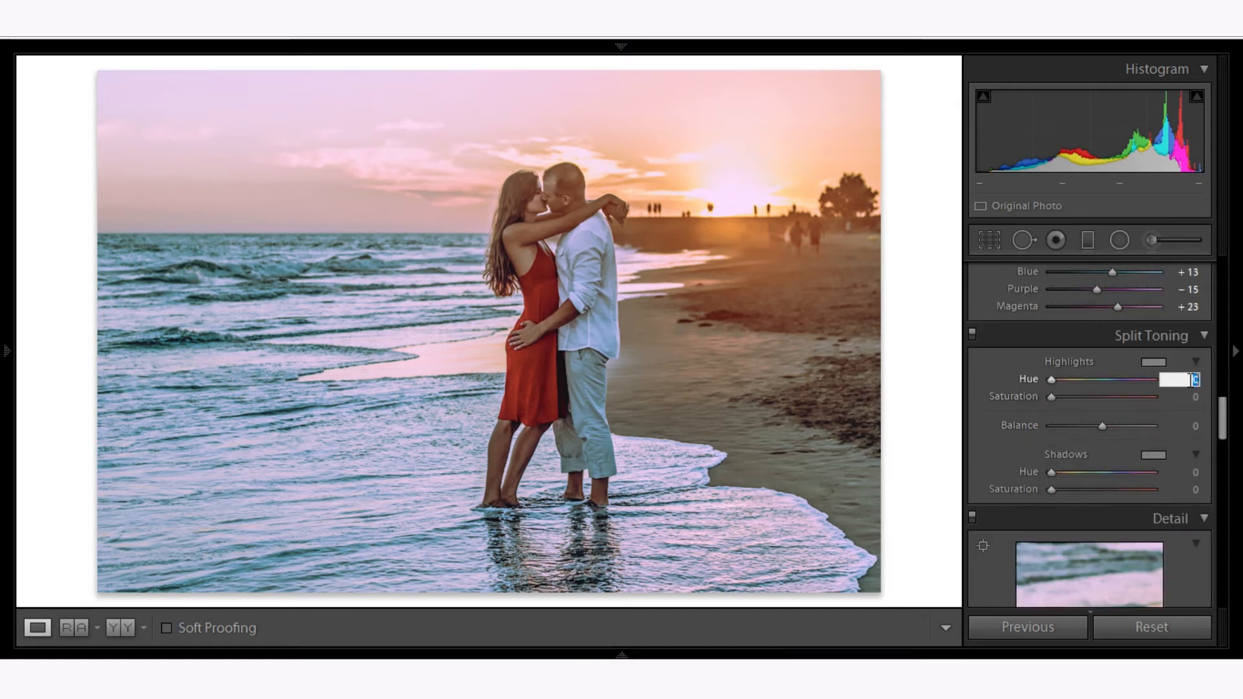
{"action": "type", "text": "192"}
{"action": "left_click", "coordinate": [1191, 397]}
{"action": "type", "text": "25"}
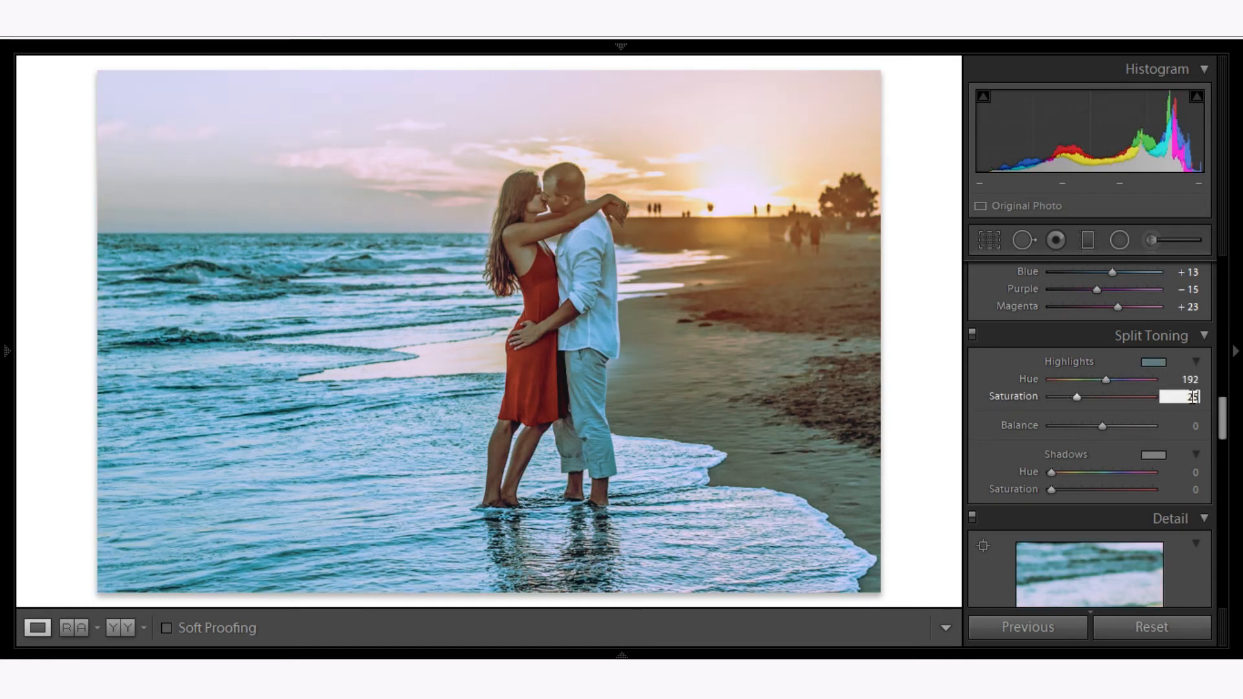
- Set the split toning shadows to hue 14 and saturation 25
{"action": "left_click", "coordinate": [1191, 472]}
{"action": "type", "text": "14"}
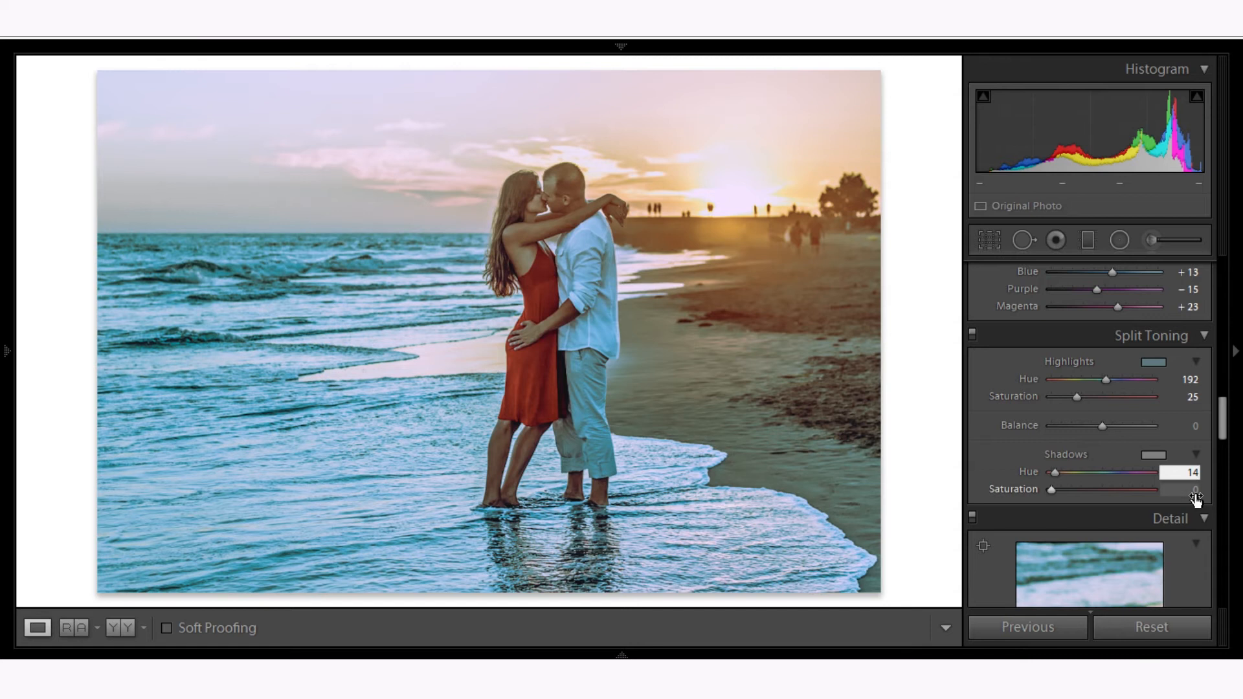
{"action": "type", "text": "25"}
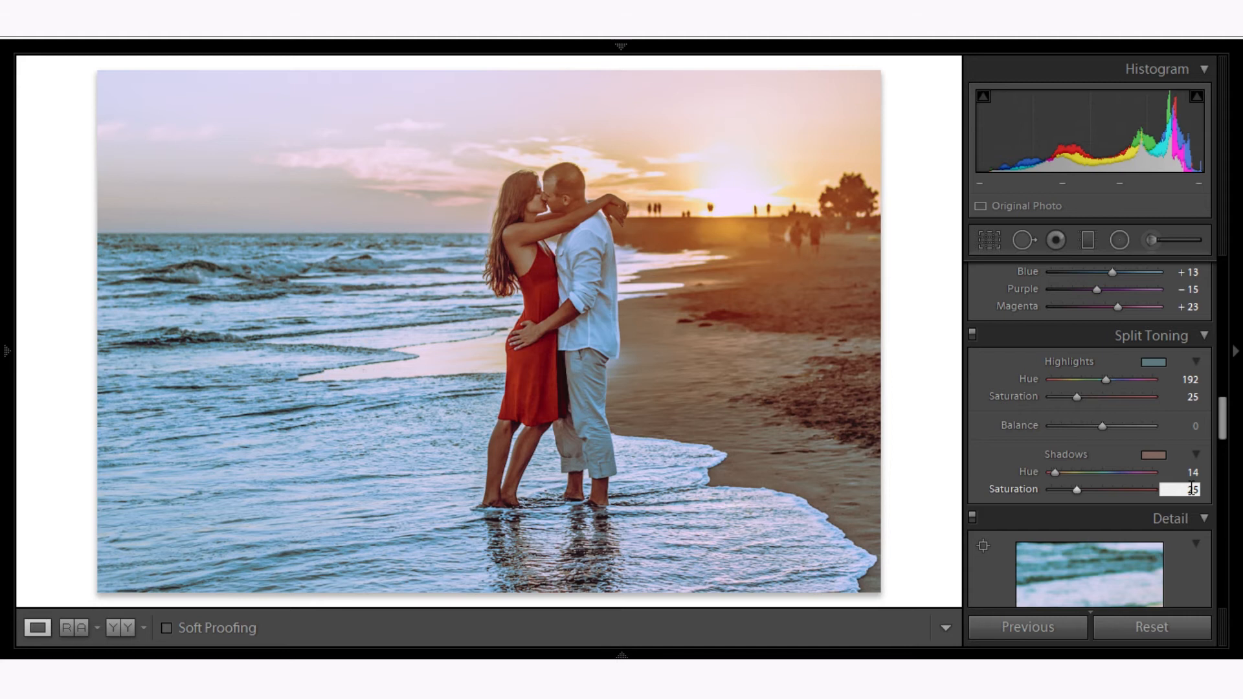
- Enter a new Red Primary hue in the camera calibration settings
{"action": "left_click", "coordinate": [1192, 443]}
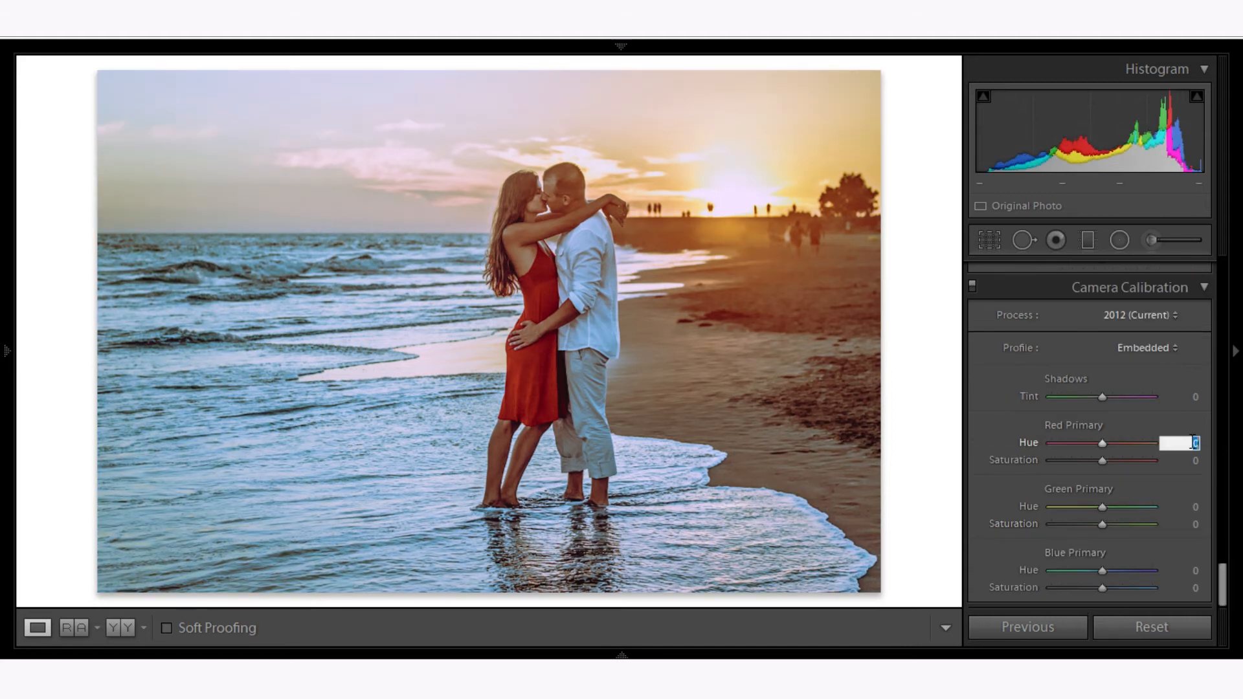
{"action": "type", "text": "3"}
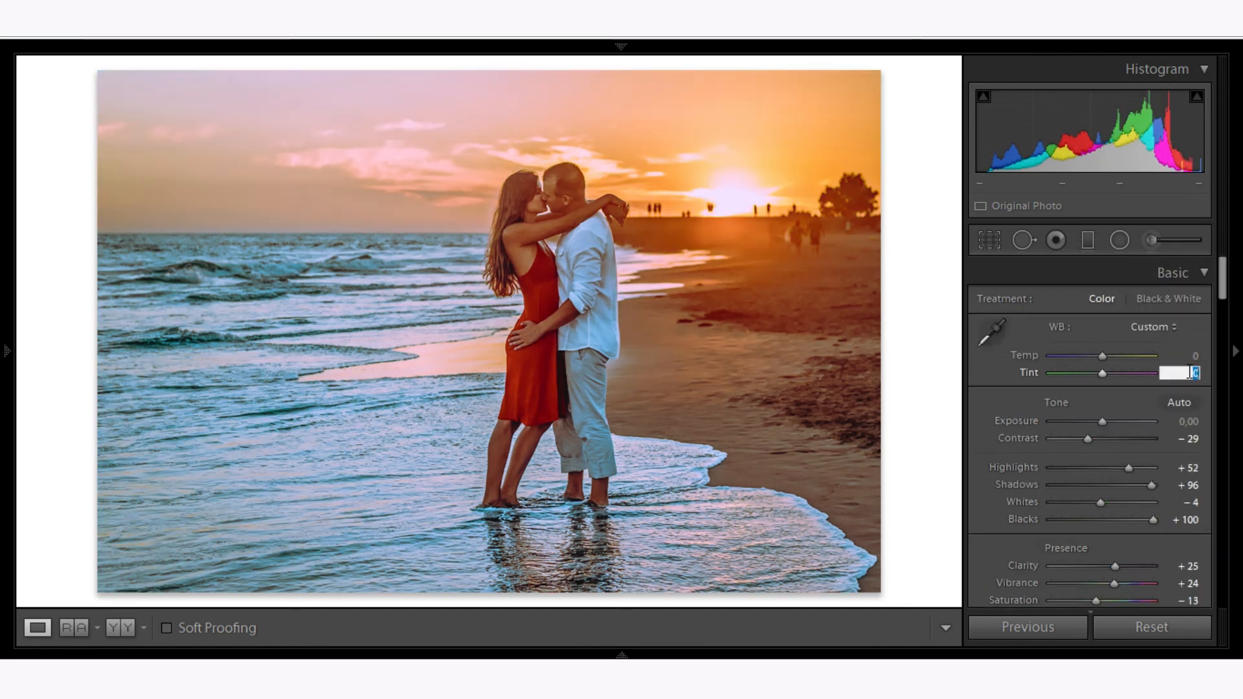
- Set the white balance tint of the photo to +6
{"action": "type", "text": "2"}
{"action": "key", "text": "BackSpace"}
{"action": "type", "text": "6"}
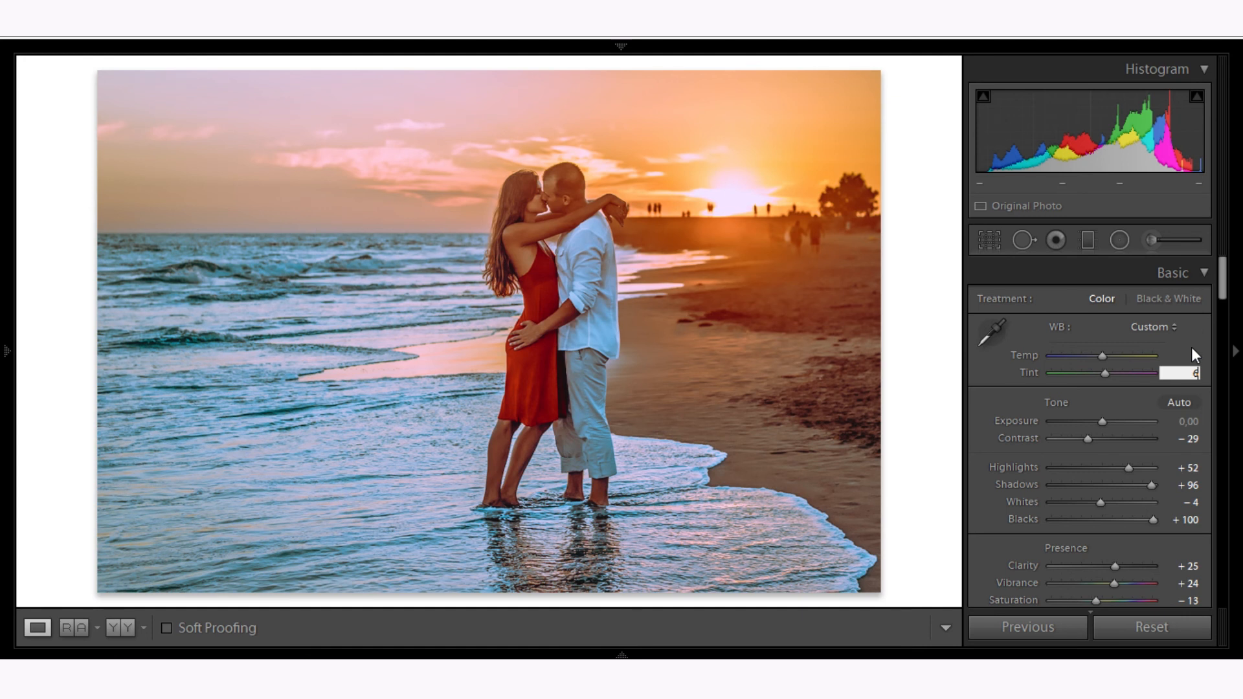
- Raise the exposure to +0.98 and switch the photo display to the Reference view
{"action": "left_click_drag", "start_coordinate": [1101, 422], "coordinate": [1113, 422]}
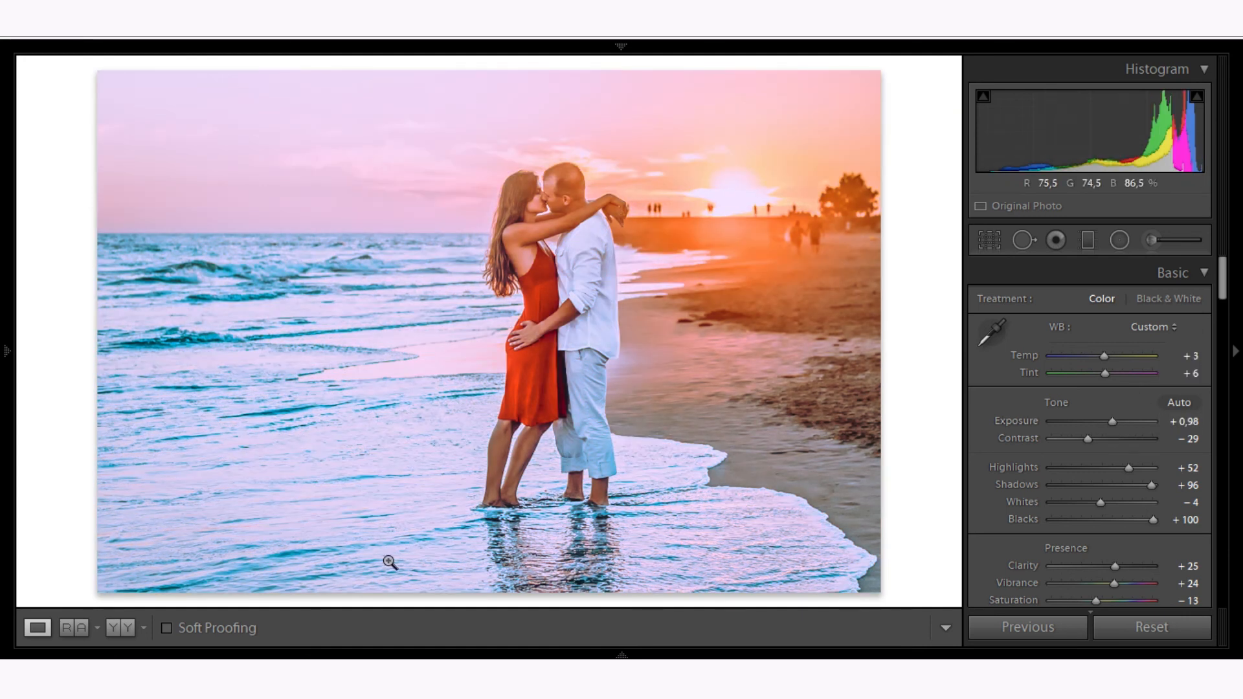
{"action": "left_click", "coordinate": [82, 631]}
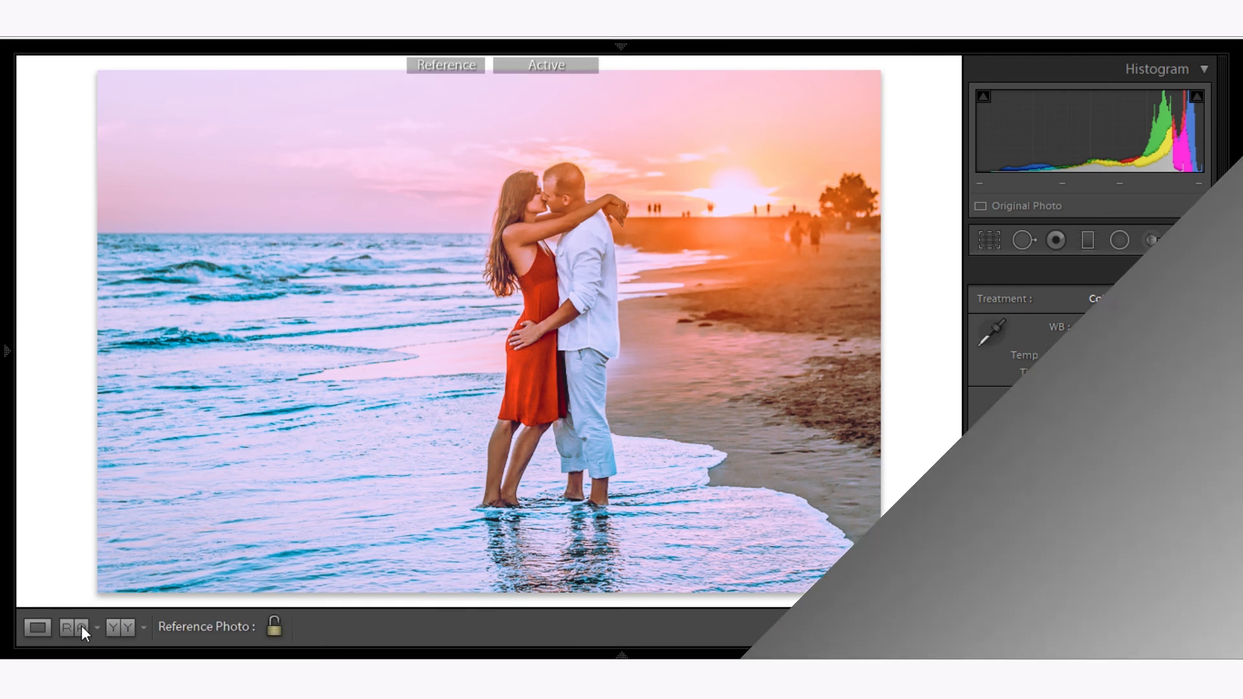